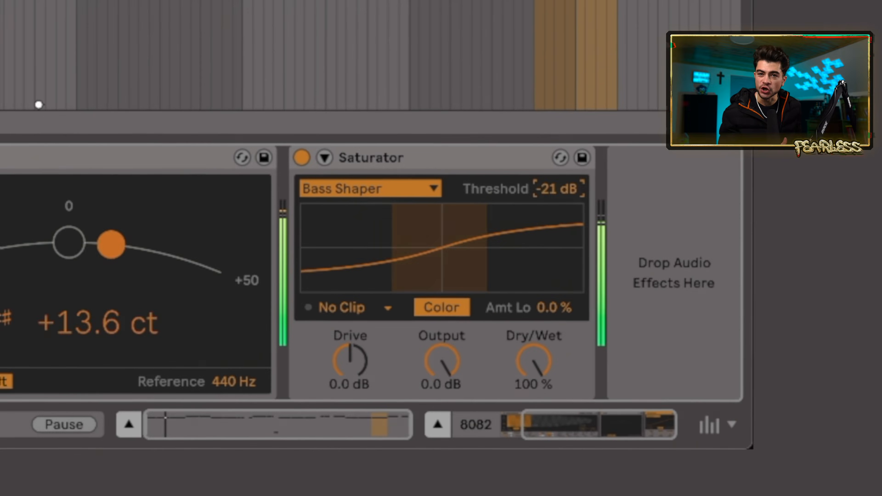
Adjust the threshold and drive of the Saturator's Bass Shaper curve
{"action": "left_click_drag", "start_coordinate": [563, 187], "coordinate": [563, 174]}
{"action": "left_click_drag", "start_coordinate": [361, 365], "coordinate": [360, 344]}
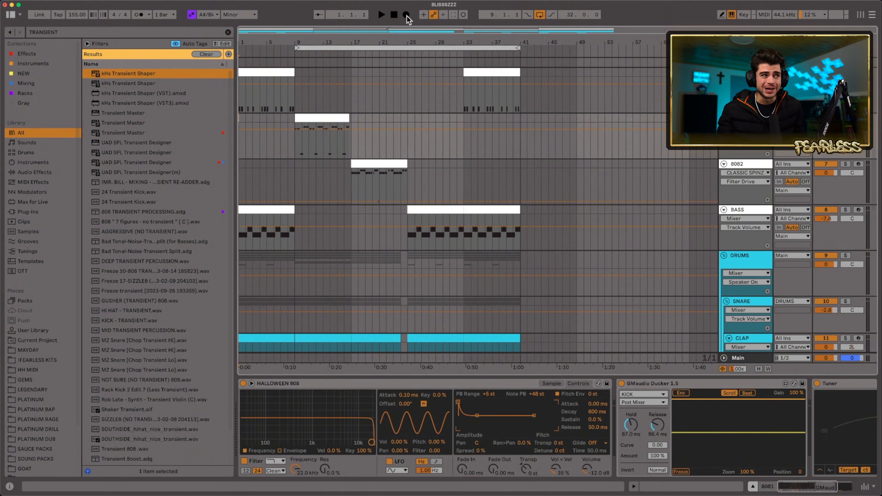
Play the arrangement and review the variations of the main track's soft clipper rack, selecting FUZZY SOFT
{"action": "key", "text": "space"}
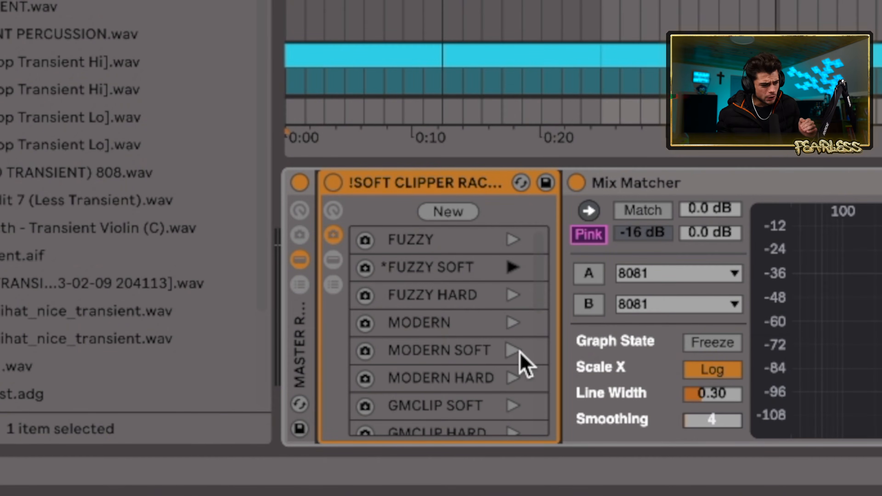
{"action": "scroll", "coordinate": [522, 361], "scroll_direction": "down", "scroll_amount": 4}
{"action": "scroll", "coordinate": [524, 371], "scroll_direction": "up", "scroll_amount": 4}
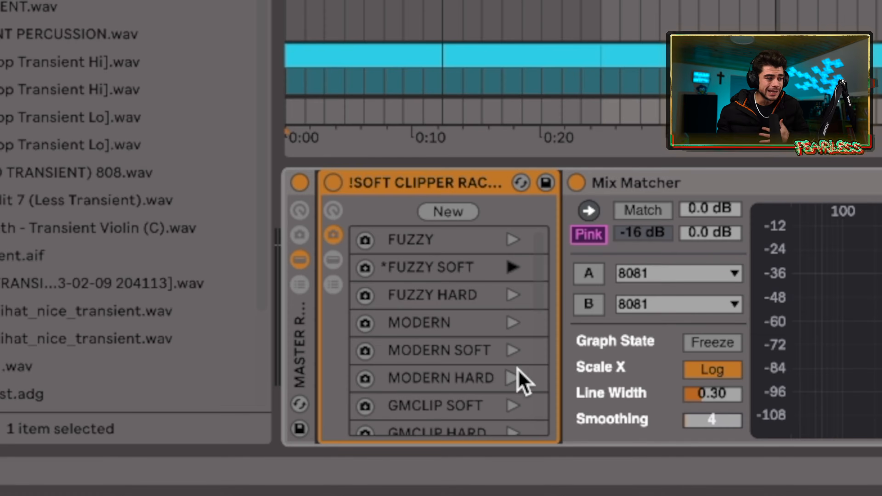
{"action": "left_click", "coordinate": [475, 271]}
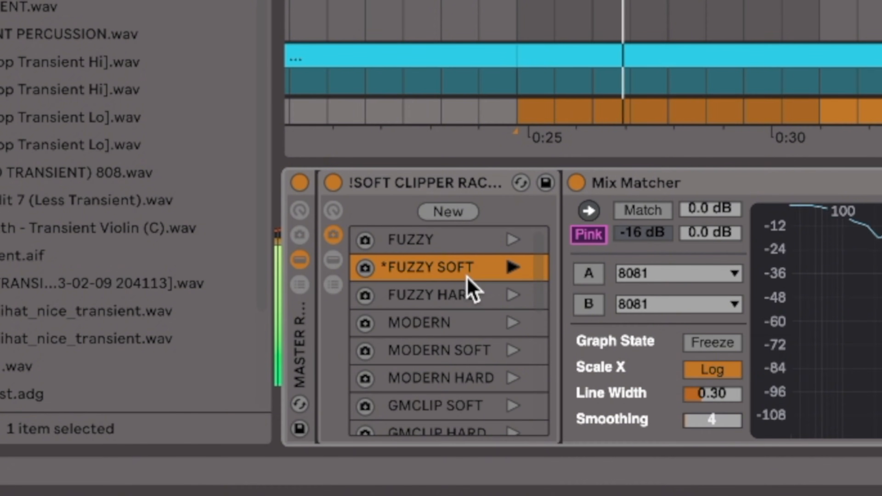
{"action": "key", "text": "space"}
Insert a new MIDI track below the 8082 track and copy the 8082 clip at bar 17 onto it
{"action": "left_click", "coordinate": [446, 189]}
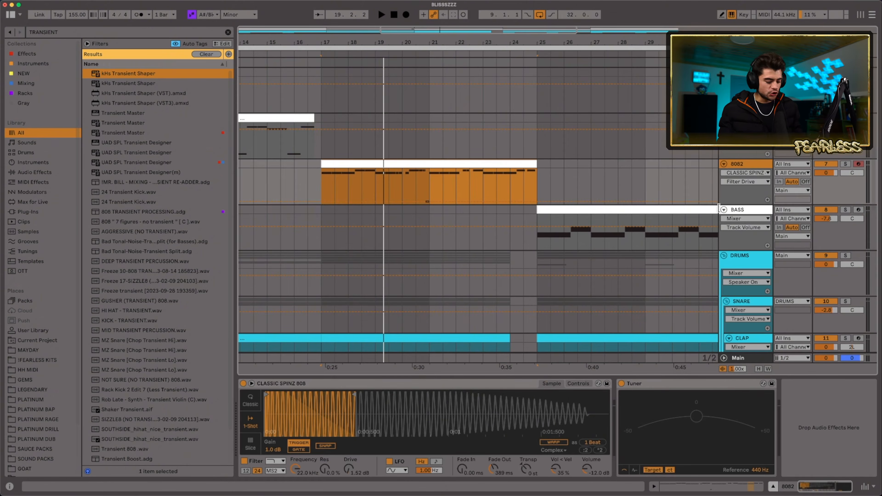
{"action": "key", "text": "super+shift+t"}
{"action": "left_click", "coordinate": [466, 163]}
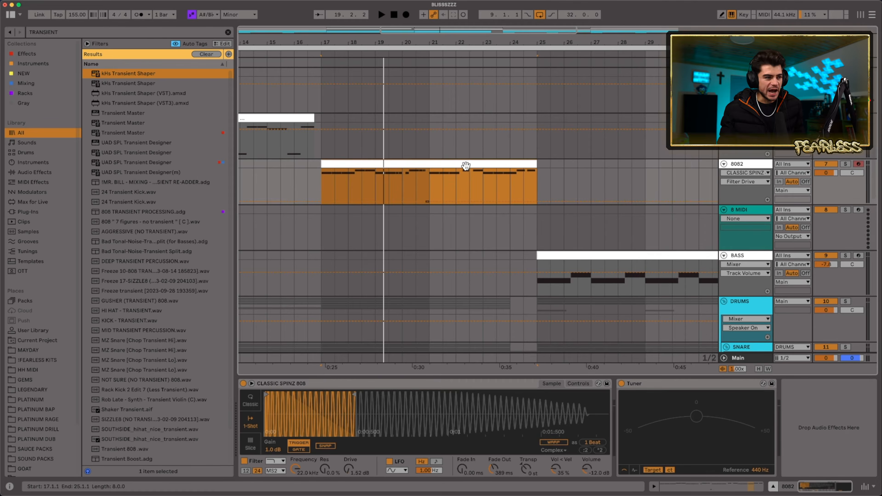
{"action": "left_click_drag", "start_coordinate": [465, 166], "coordinate": [465, 218]}
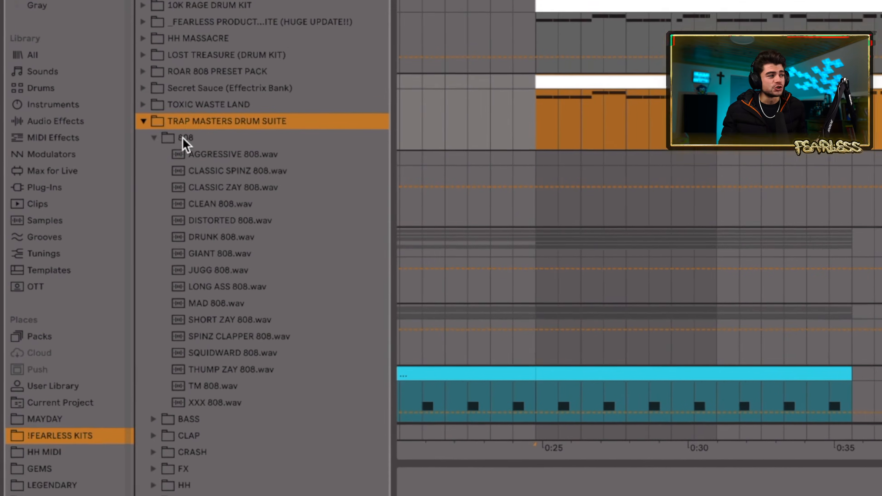
Load CLASSIC SPINZ 808.wav from the TRAP MASTERS DRUM SUITE 808 folder onto the new track and set its voices to 1
{"action": "left_click", "coordinate": [184, 138]}
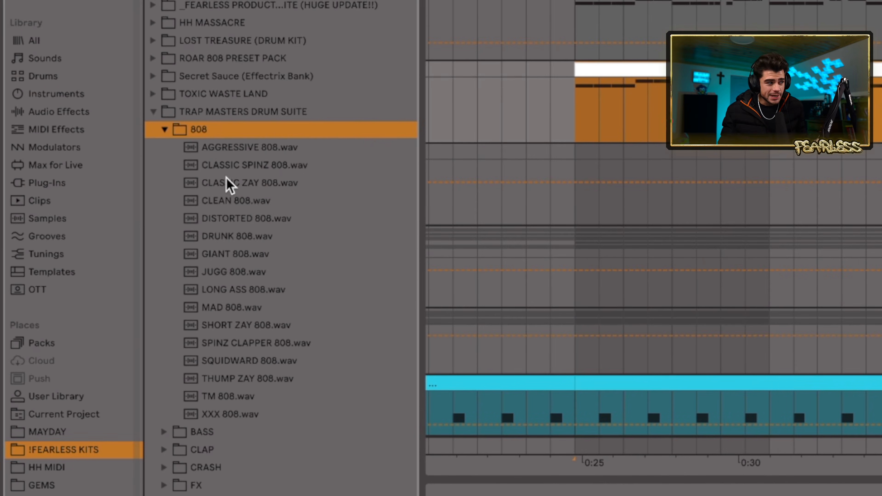
{"action": "left_click", "coordinate": [255, 171]}
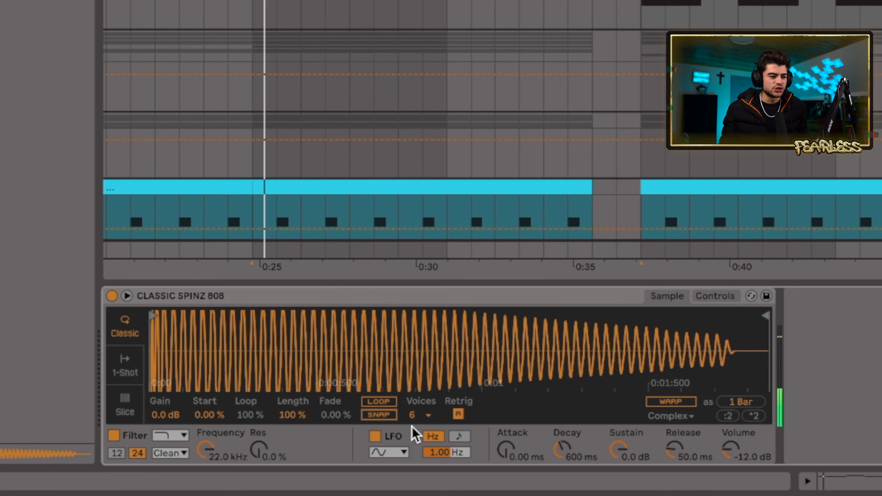
{"action": "left_click", "coordinate": [428, 415]}
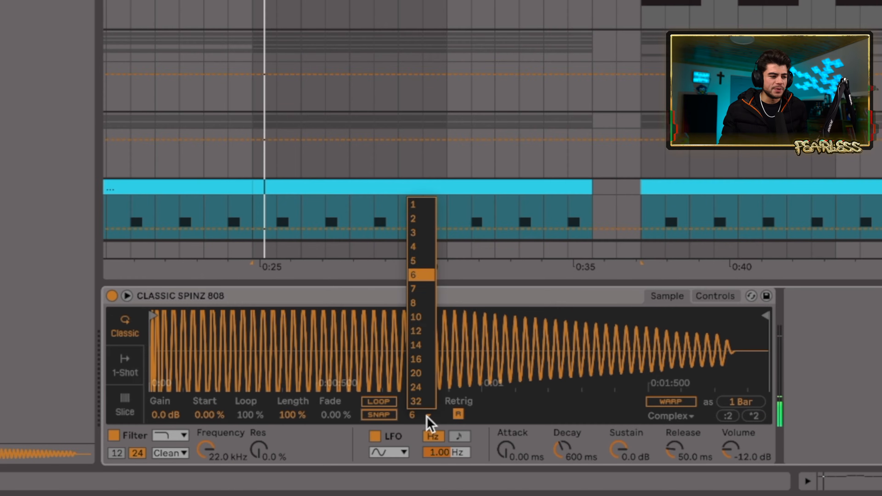
{"action": "left_click", "coordinate": [424, 203]}
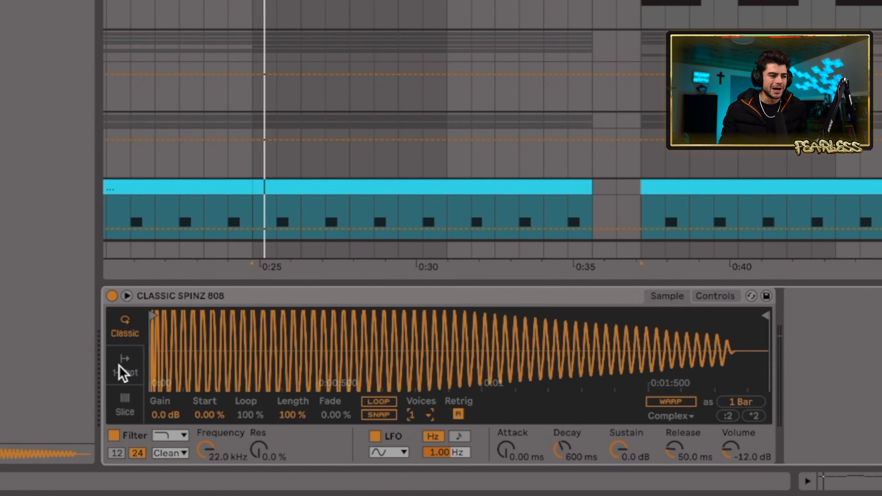
Switch the sampler to 1-Shot mode, with a 572 ms fade out and the sample end shortened to 2 beats
{"action": "left_click", "coordinate": [125, 369]}
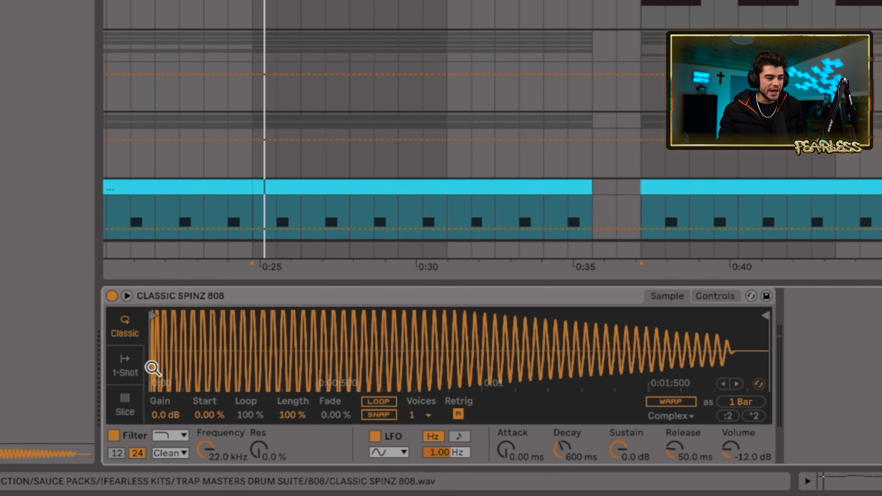
{"action": "left_click", "coordinate": [125, 365]}
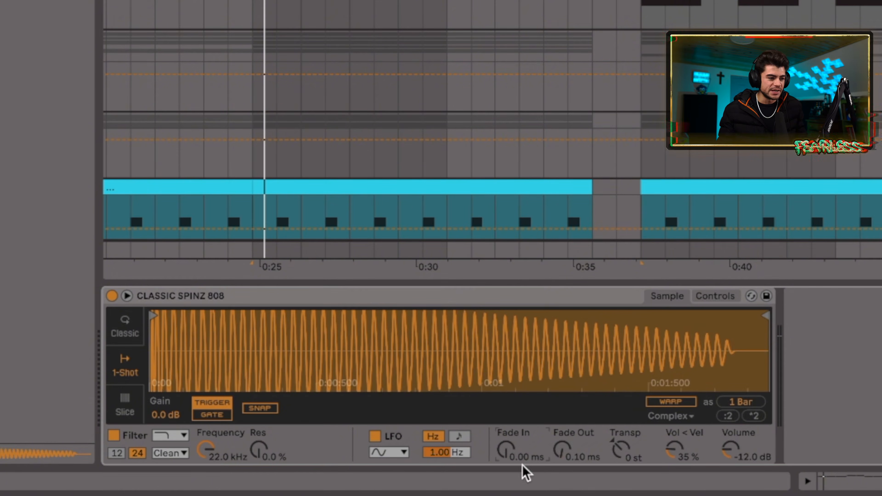
{"action": "left_click_drag", "start_coordinate": [561, 448], "coordinate": [562, 431]}
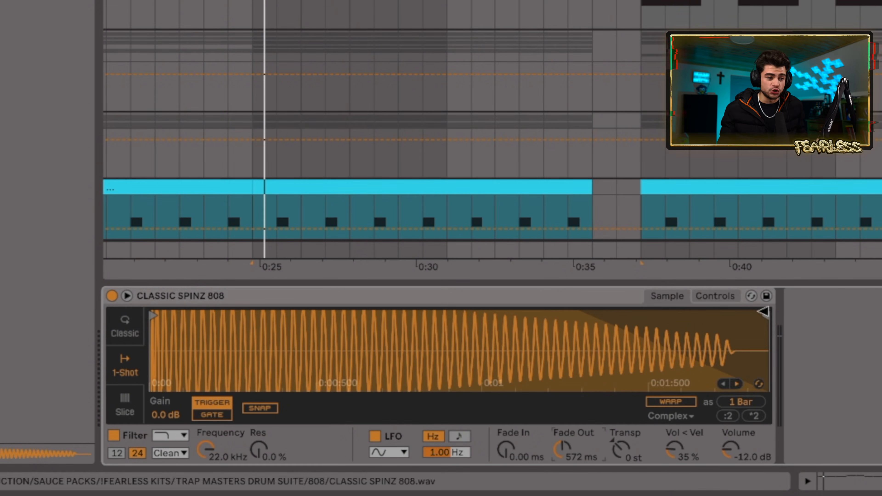
{"action": "mouse_move", "coordinate": [762, 316]}
{"action": "left_mouse_down"}
{"action": "mouse_move", "coordinate": [685, 331]}
{"action": "mouse_move", "coordinate": [486, 338]}
{"action": "left_mouse_up"}
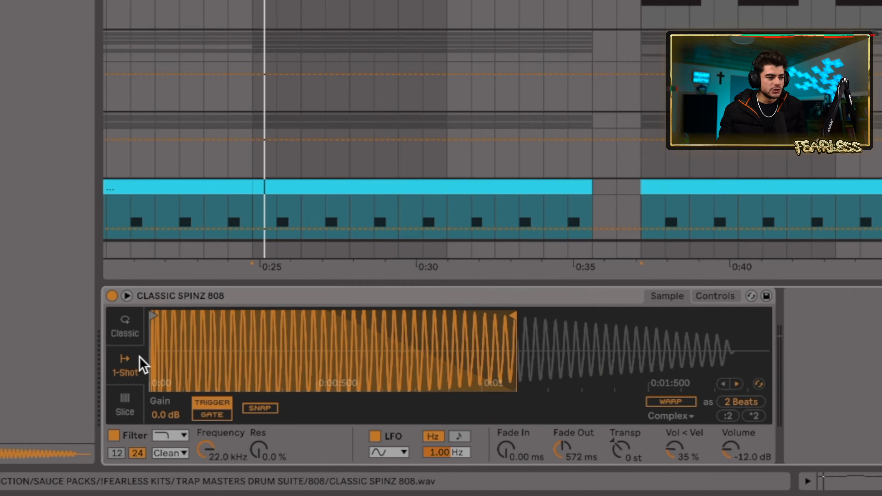
Switch the sampler to Classic mode with the sustain at minus infinity dB and show its envelope controls
{"action": "left_click", "coordinate": [125, 328]}
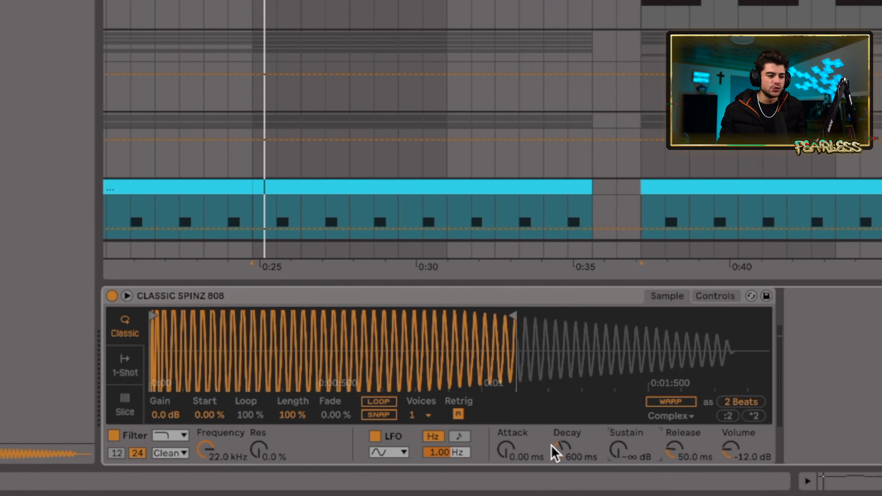
{"action": "left_click", "coordinate": [731, 302]}
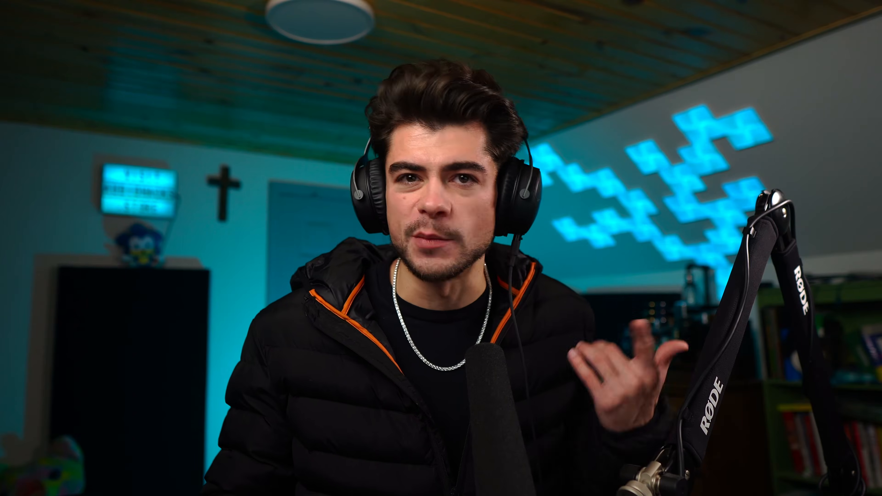
Audition the A#2 note in the copied 808 clip's piano roll
{"action": "left_click", "coordinate": [651, 137]}
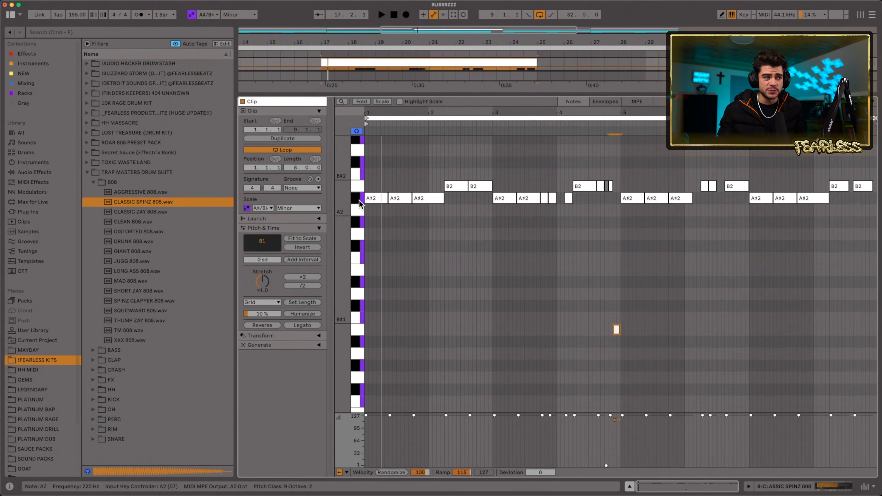
{"action": "left_click", "coordinate": [358, 198]}
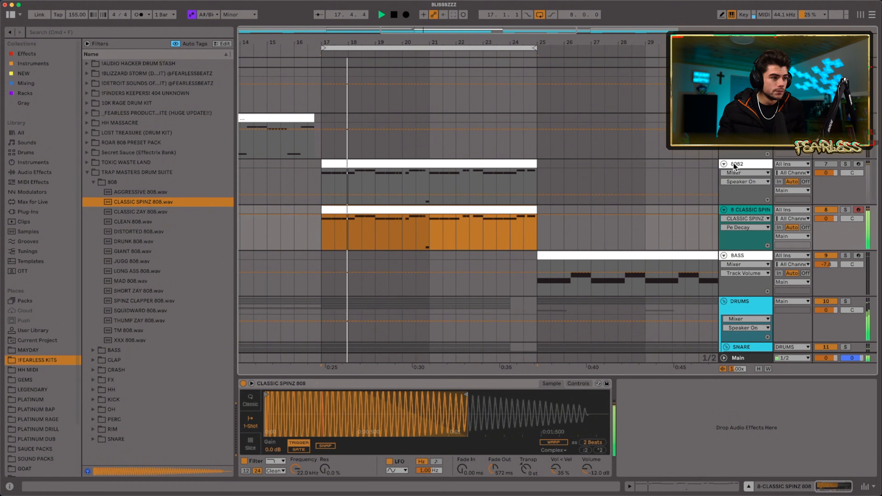
Fold the 8082 track, then shorten the CLASSIC SPINZ 808 sample to about 0.6 s with a 545 ms fade out
{"action": "left_click", "coordinate": [724, 164]}
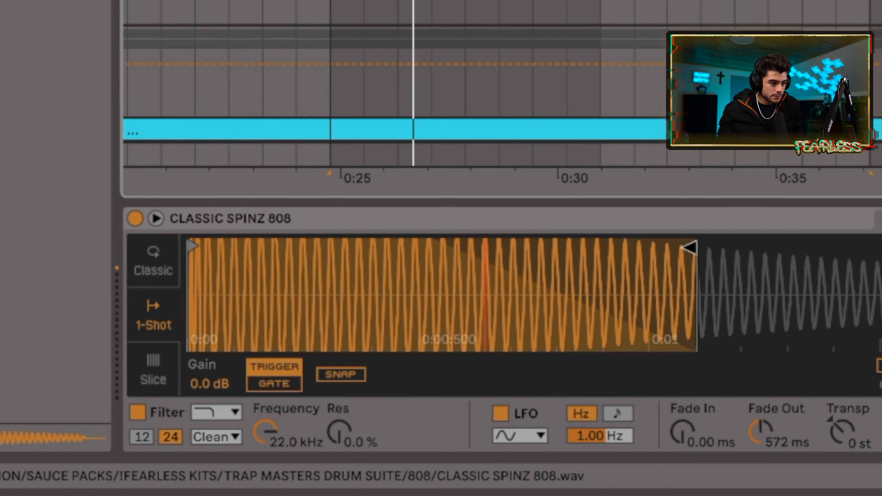
{"action": "mouse_move", "coordinate": [689, 247]}
{"action": "left_mouse_down"}
{"action": "mouse_move", "coordinate": [521, 261]}
{"action": "mouse_move", "coordinate": [538, 264]}
{"action": "left_mouse_up"}
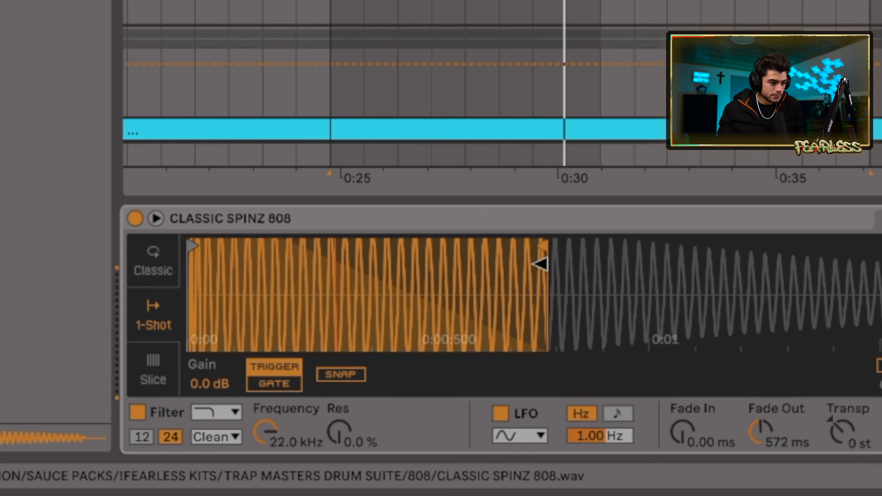
{"action": "left_click_drag", "start_coordinate": [794, 449], "coordinate": [793, 471]}
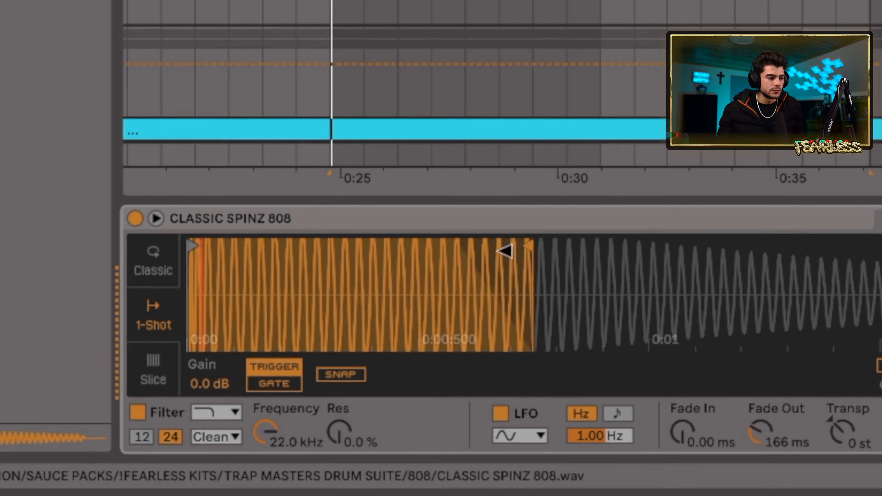
{"action": "mouse_move", "coordinate": [498, 250]}
{"action": "left_mouse_down"}
{"action": "mouse_move", "coordinate": [463, 252]}
{"action": "mouse_move", "coordinate": [481, 256]}
{"action": "left_mouse_up"}
{"action": "left_click_drag", "start_coordinate": [488, 257], "coordinate": [475, 259]}
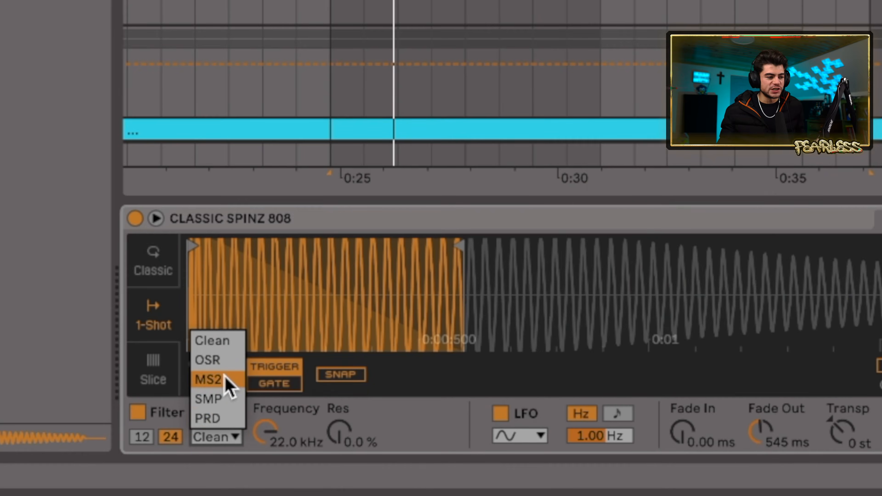
Set the sampler's filter circuit to MS2 with 1.50 dB of drive and listen to the result
{"action": "left_click", "coordinate": [222, 378]}
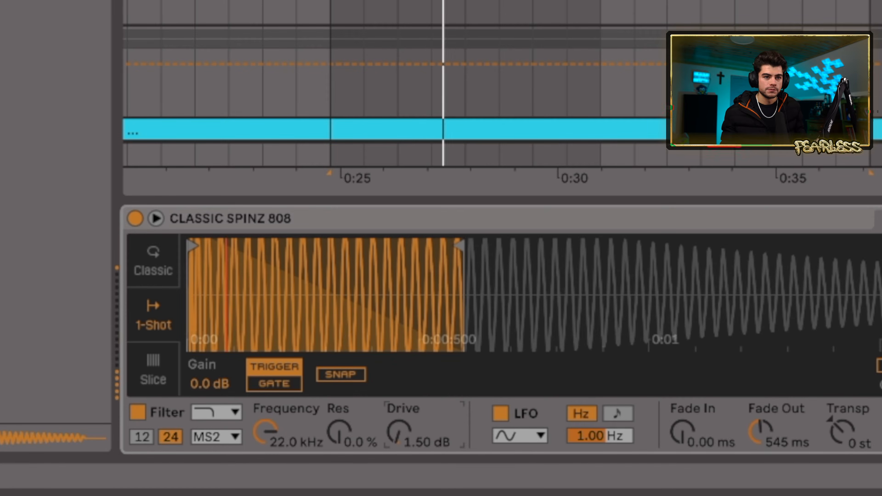
{"action": "key", "text": "space"}
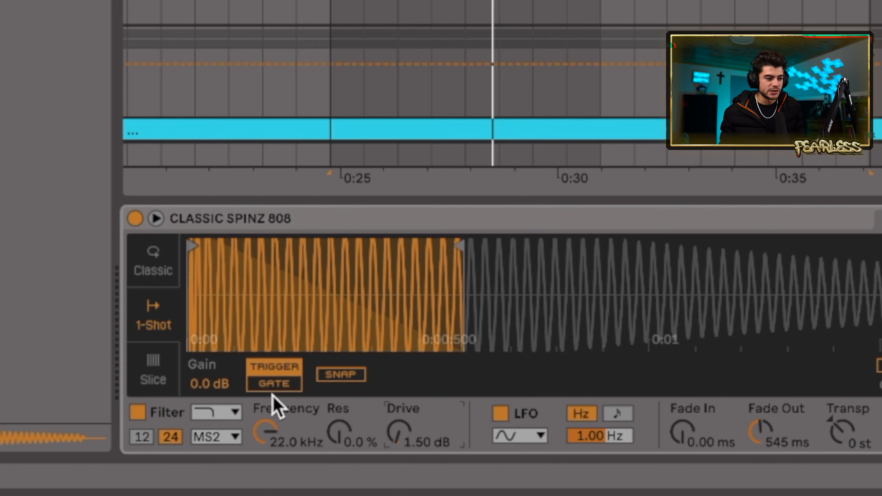
{"action": "key", "text": "space"}
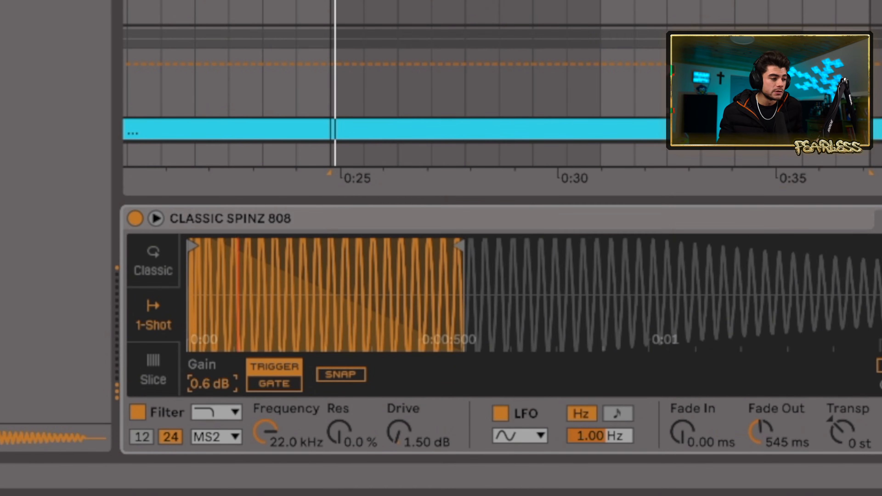
Set the sample gain to 1.0 dB and the fade out to 456 ms during playback
{"action": "mouse_move", "coordinate": [210, 383]}
{"action": "left_mouse_down"}
{"action": "mouse_move", "coordinate": [209, 361]}
{"action": "mouse_move", "coordinate": [210, 376]}
{"action": "left_mouse_up"}
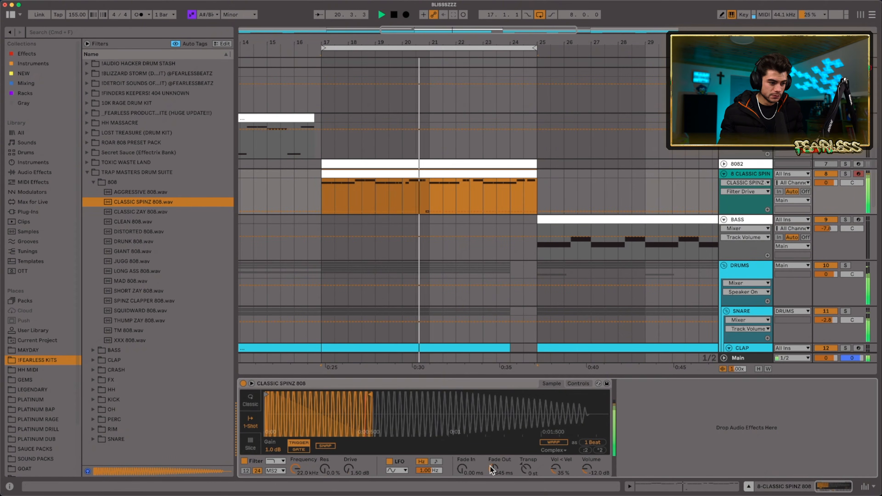
{"action": "left_click_drag", "start_coordinate": [490, 469], "coordinate": [490, 467]}
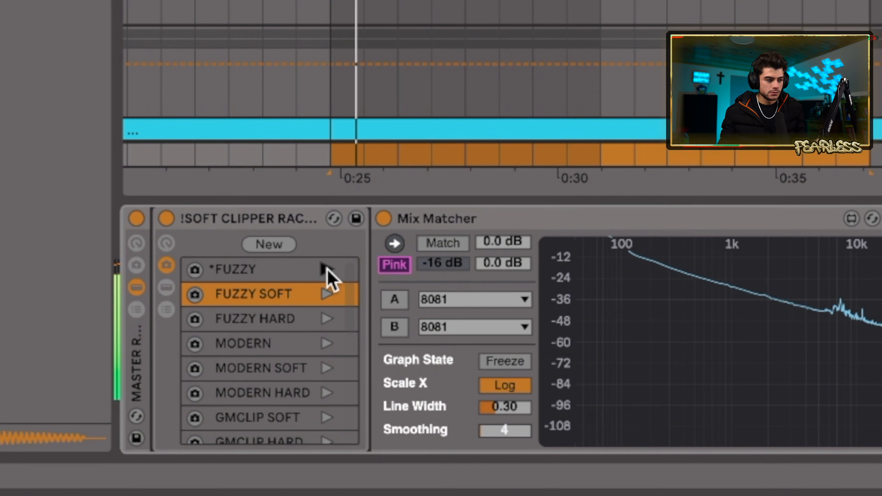
Activate the FUZZY SOFT variation of the main track's soft clipper rack and select the CLASSIC SPINZ 808 clip
{"action": "left_click", "coordinate": [327, 295]}
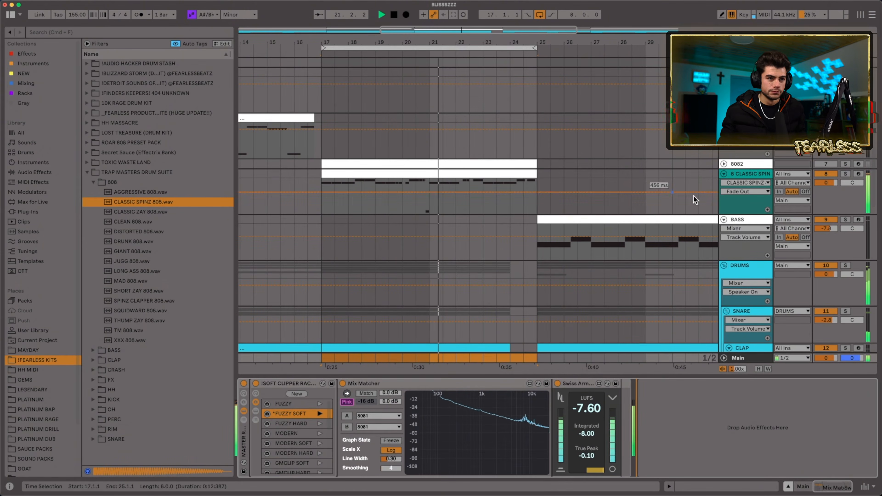
{"action": "left_click", "coordinate": [488, 171]}
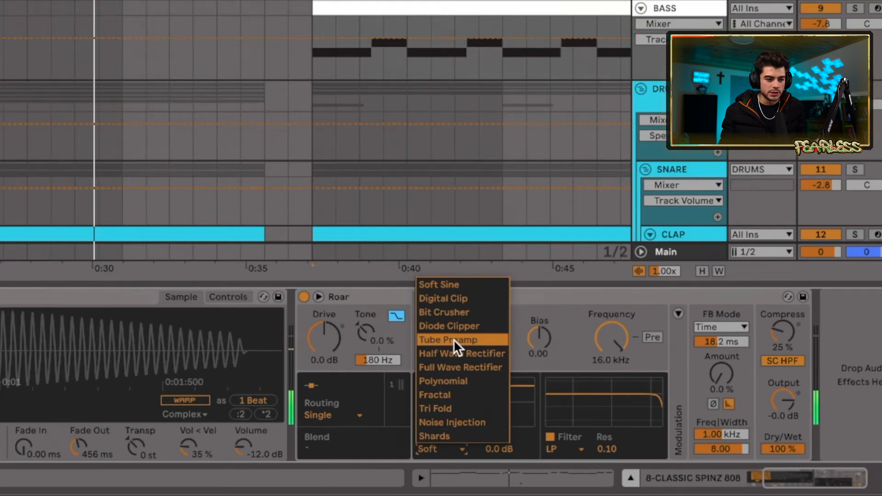
Set Roar's shaper on the CLASSIC SPINZ 808 track to Tube Preamp, with 0.0 % amount and about 3.7 dB level
{"action": "left_click", "coordinate": [622, 407]}
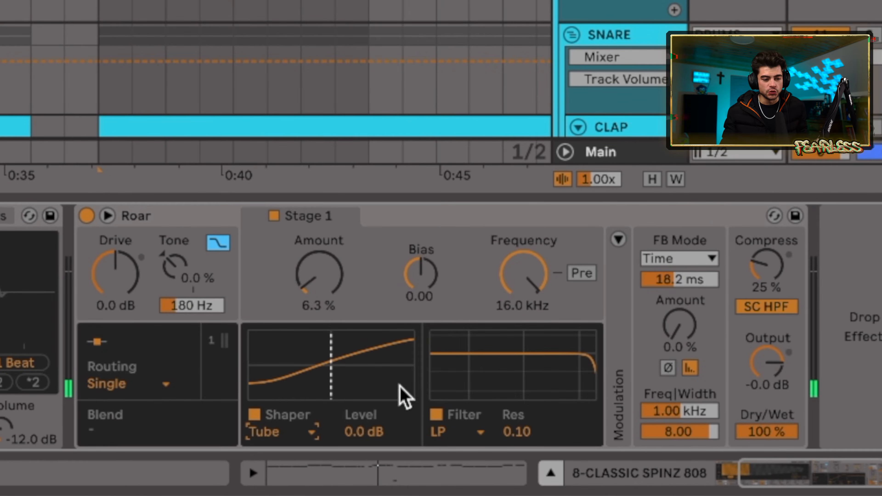
{"action": "mouse_move", "coordinate": [321, 288]}
{"action": "left_mouse_down"}
{"action": "mouse_move", "coordinate": [321, 275]}
{"action": "mouse_move", "coordinate": [321, 288]}
{"action": "left_mouse_up"}
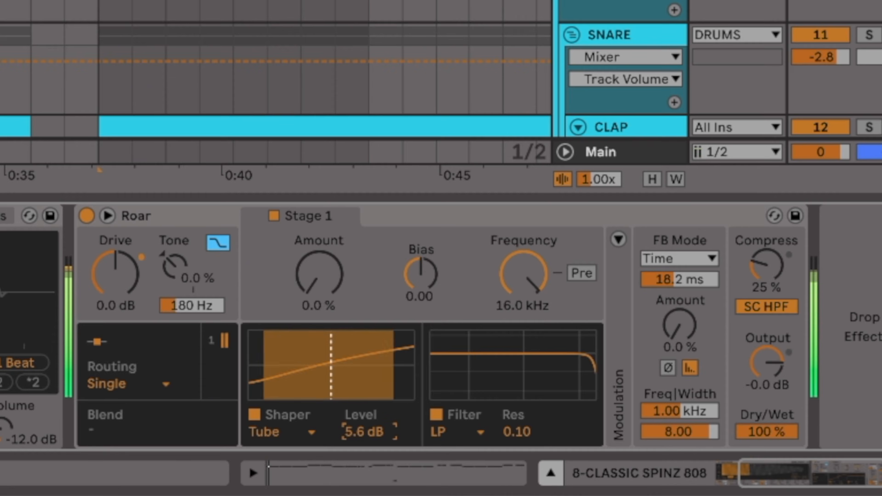
{"action": "scroll", "coordinate": [373, 431], "scroll_direction": "down", "scroll_amount": 6}
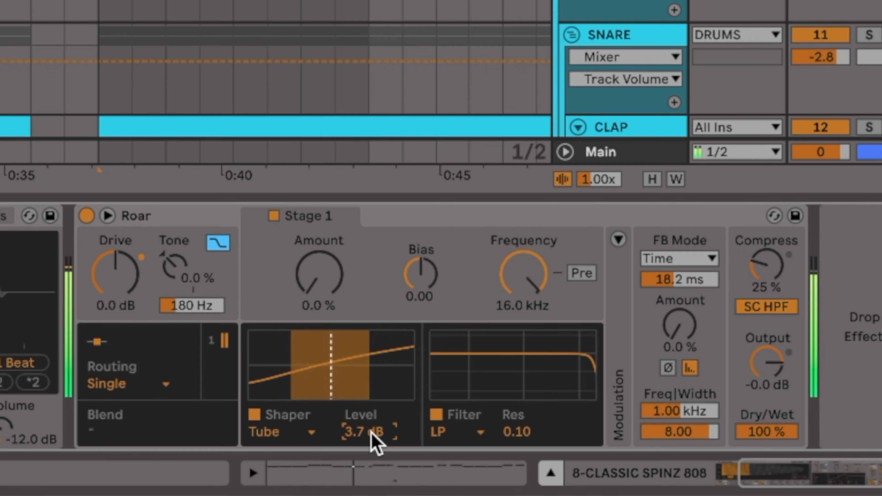
{"action": "left_click_drag", "start_coordinate": [364, 432], "coordinate": [365, 432]}
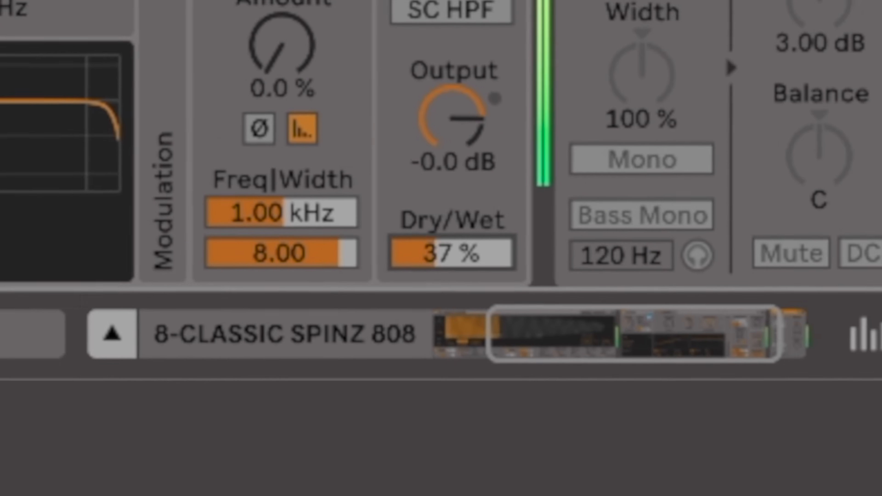
Lower Roar's dry/wet to 24 % and set the Utility output gain to 1.67 dB
{"action": "mouse_move", "coordinate": [452, 252]}
{"action": "left_mouse_down"}
{"action": "mouse_move", "coordinate": [452, 260]}
{"action": "mouse_move", "coordinate": [440, 243]}
{"action": "left_mouse_up"}
{"action": "mouse_move", "coordinate": [365, 431]}
{"action": "left_mouse_down"}
{"action": "mouse_move", "coordinate": [365, 413]}
{"action": "mouse_move", "coordinate": [365, 433]}
{"action": "left_mouse_up"}
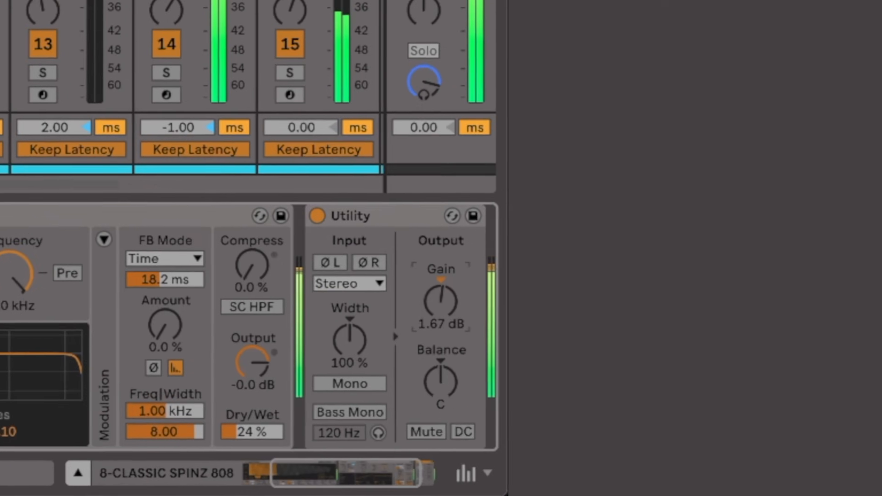
Lower the Utility output gain to 0.56 dB and raise Roar's Stage 1 amount to 13 %
{"action": "left_click_drag", "start_coordinate": [443, 299], "coordinate": [443, 301]}
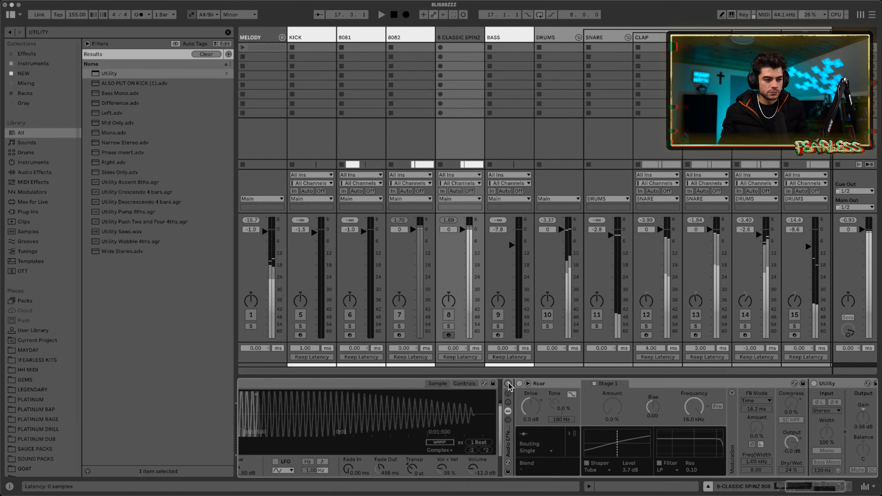
{"action": "left_click", "coordinate": [508, 383]}
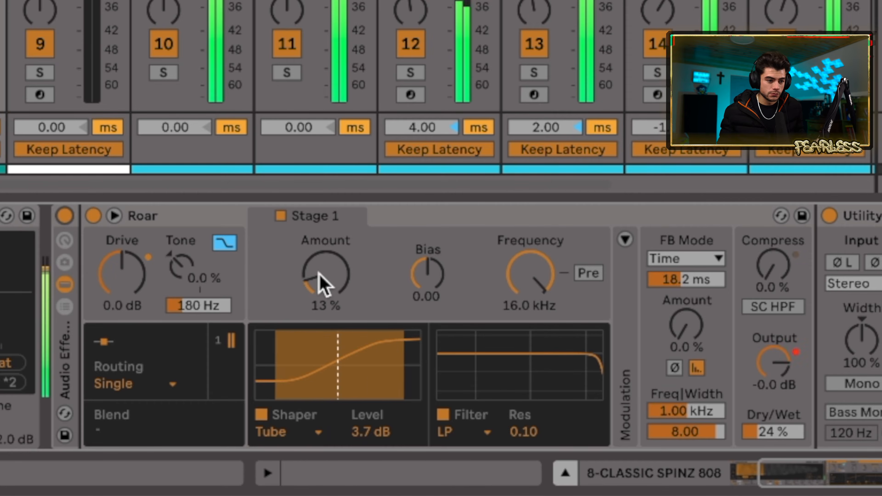
{"action": "left_click", "coordinate": [321, 282]}
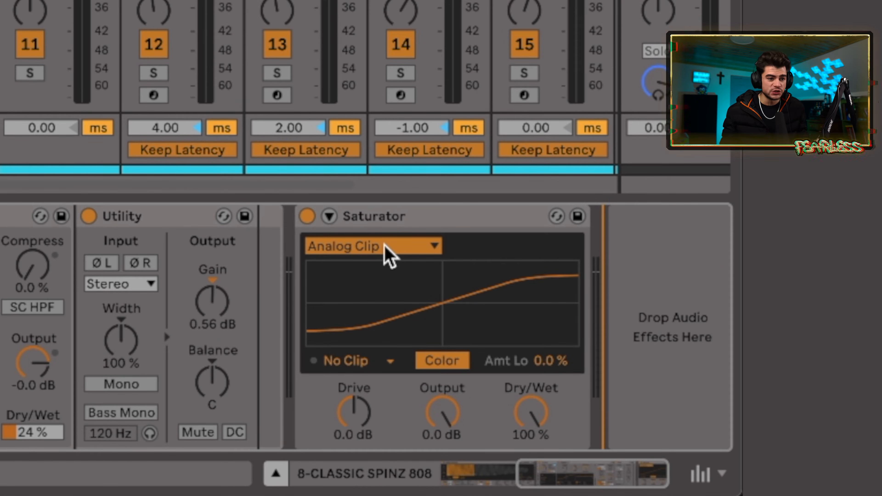
Set Saturator's curve type to Bass Shaper with a threshold of -11 dB
{"action": "left_click", "coordinate": [390, 251]}
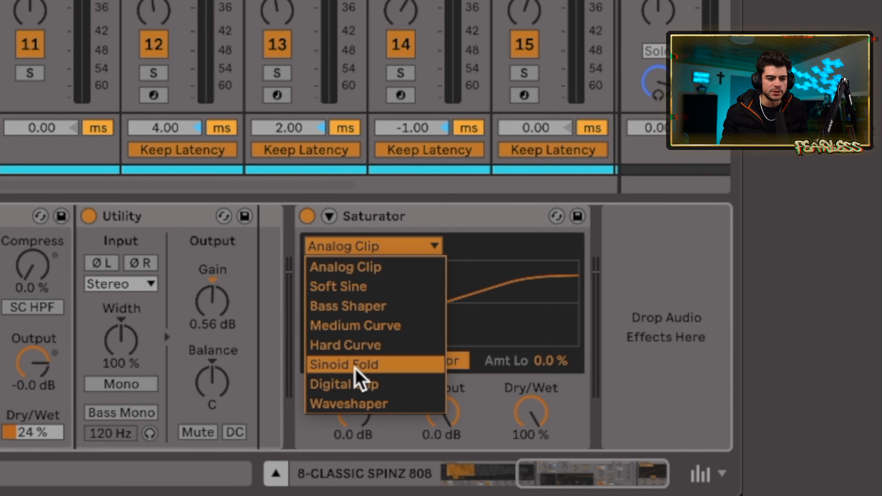
{"action": "left_click", "coordinate": [341, 306]}
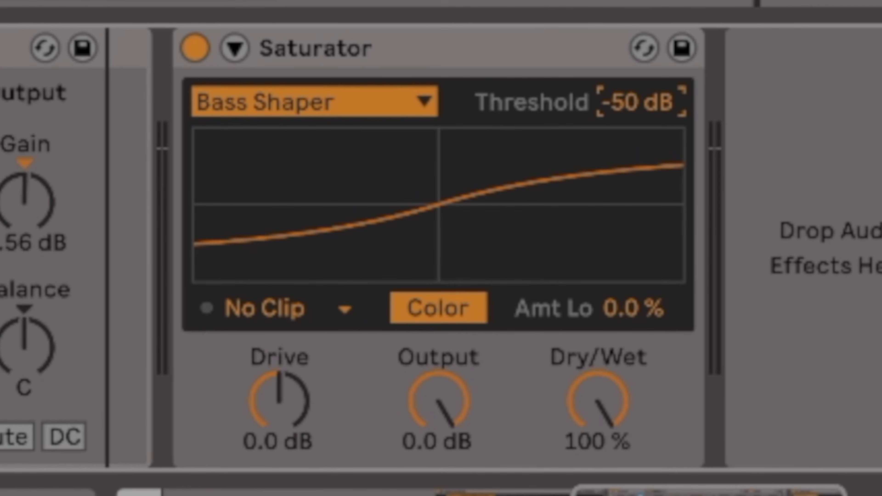
{"action": "left_click_drag", "start_coordinate": [641, 102], "coordinate": [641, 21]}
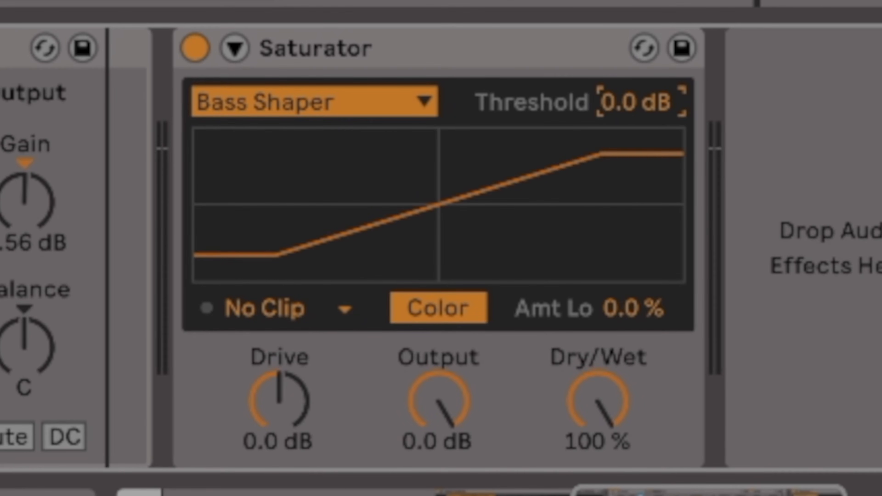
{"action": "left_click_drag", "start_coordinate": [638, 93], "coordinate": [637, 108]}
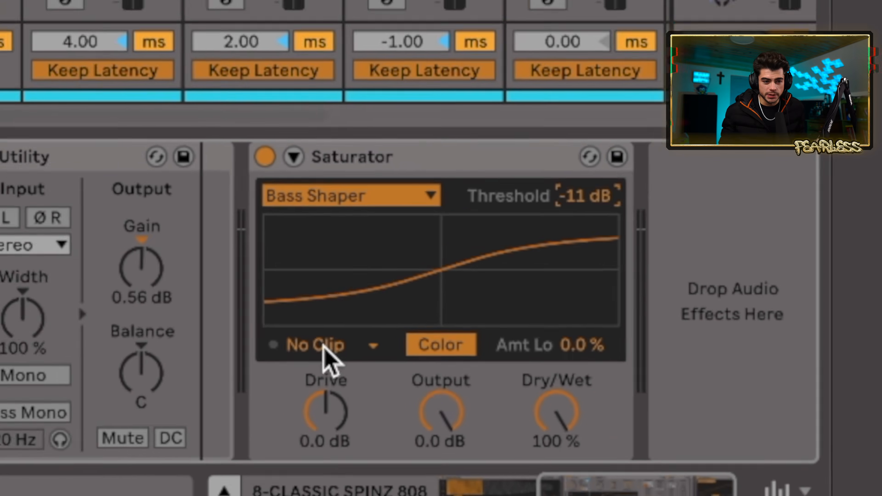
Expand Saturator and shape its color curve with an 88 % high amount, 584 Hz frequency and 100 % width
{"action": "left_click", "coordinate": [439, 308]}
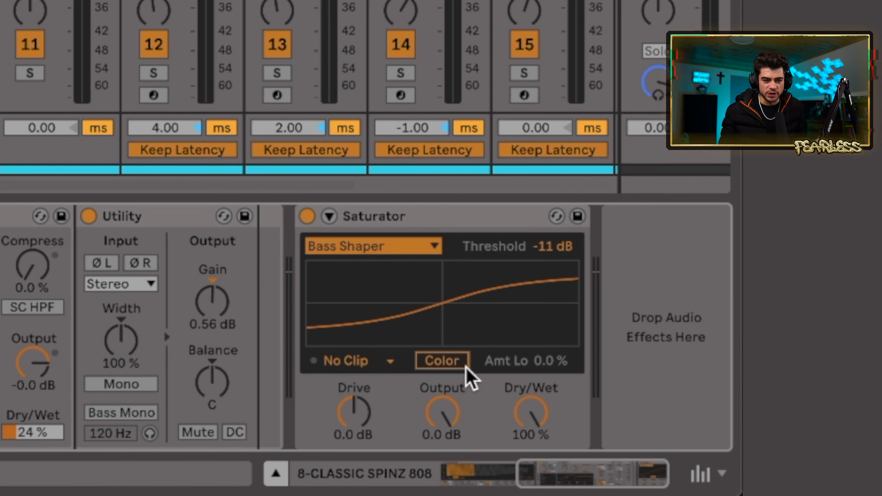
{"action": "left_click", "coordinate": [331, 217]}
{"action": "left_click_drag", "start_coordinate": [622, 476], "coordinate": [667, 481]}
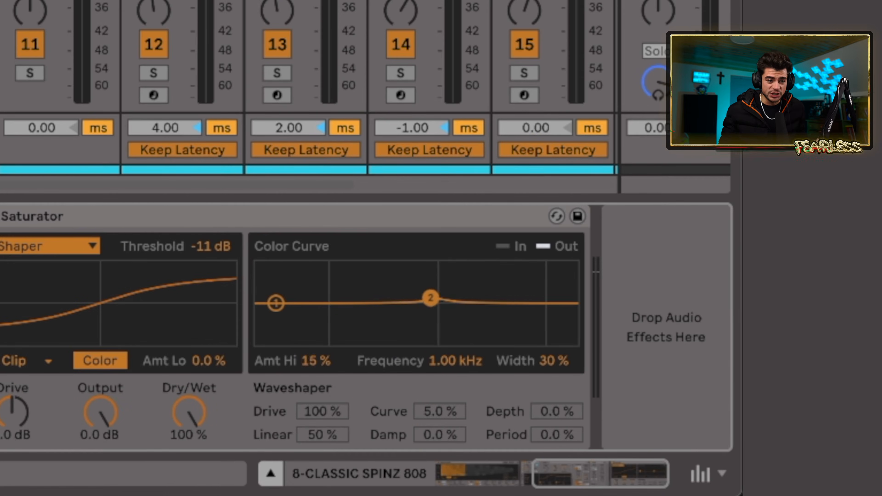
{"action": "left_click_drag", "start_coordinate": [432, 278], "coordinate": [404, 273]}
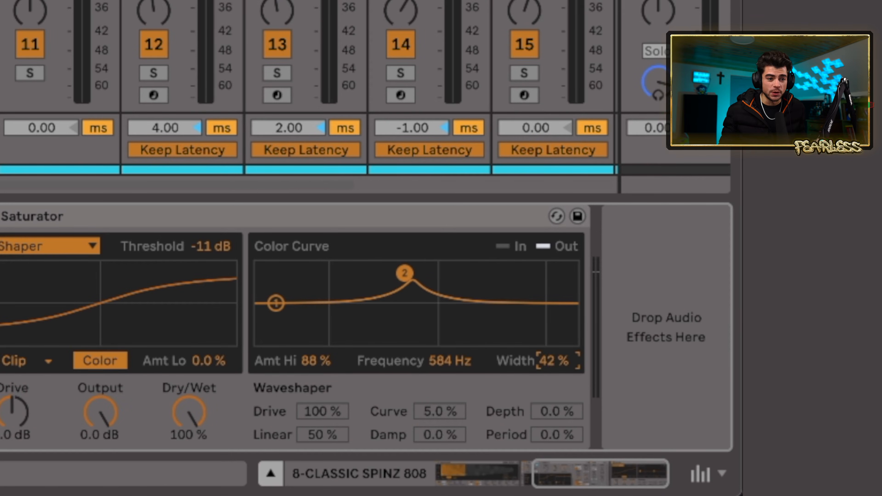
{"action": "left_click_drag", "start_coordinate": [556, 360], "coordinate": [547, 360]}
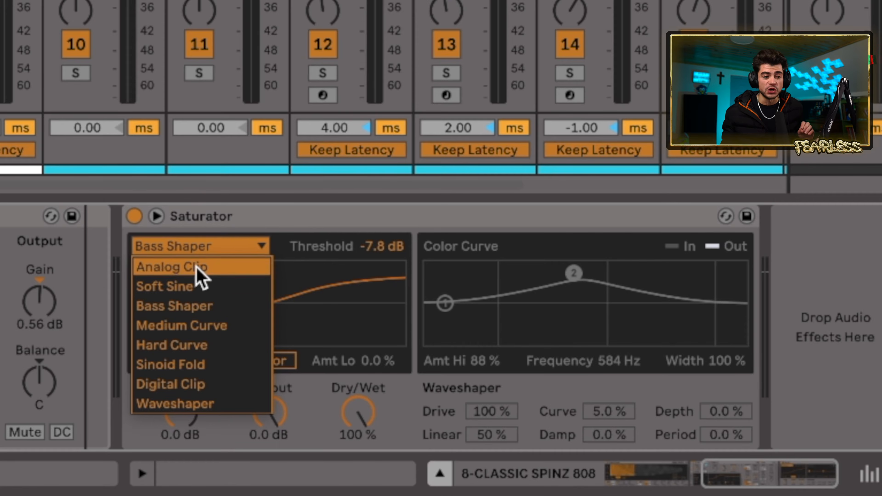
Try the Soft Sine and Analog Clip curve types in Saturator
{"action": "left_click", "coordinate": [191, 286]}
{"action": "left_click", "coordinate": [205, 247]}
{"action": "left_click", "coordinate": [202, 267]}
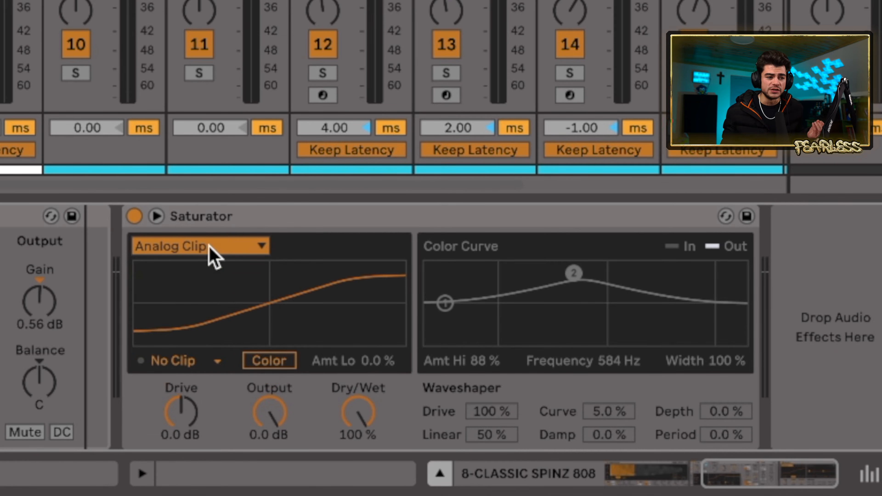
{"action": "left_click", "coordinate": [212, 248]}
{"action": "left_click", "coordinate": [197, 289]}
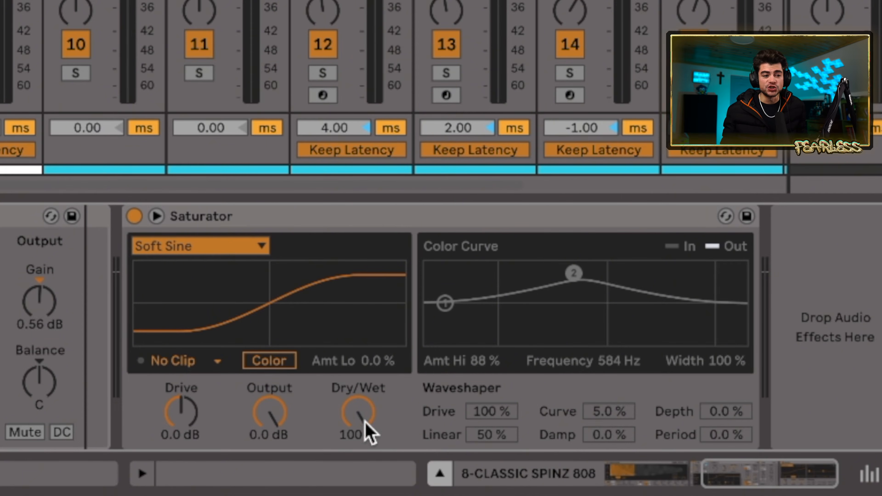
Set Saturator's curve type to Bass Shaper and its threshold to -3.5 dB
{"action": "left_click", "coordinate": [184, 246]}
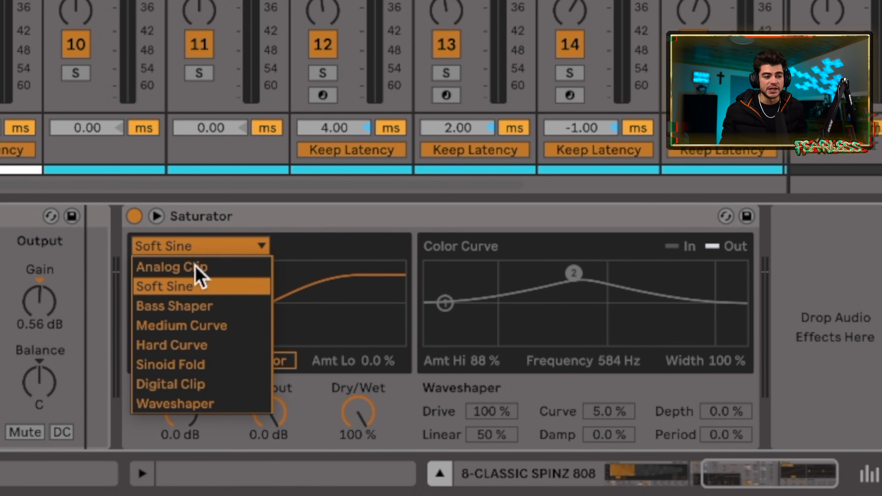
{"action": "left_click", "coordinate": [203, 307]}
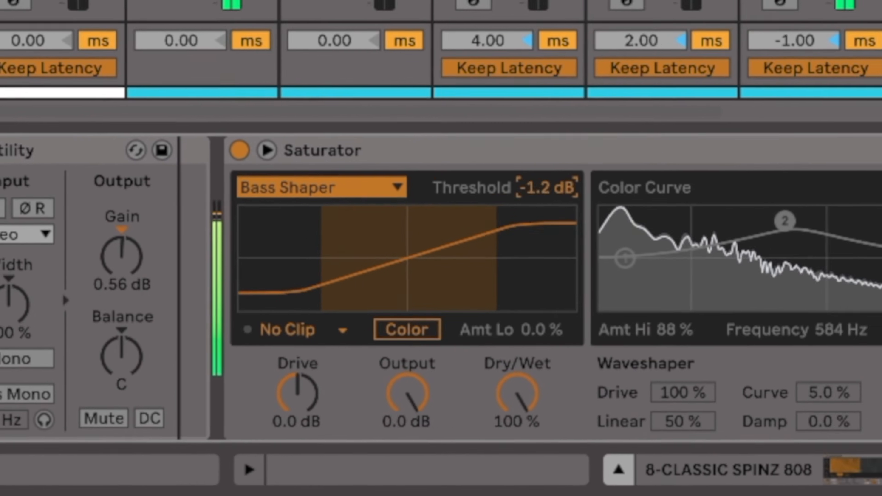
{"action": "left_click_drag", "start_coordinate": [548, 187], "coordinate": [548, 200]}
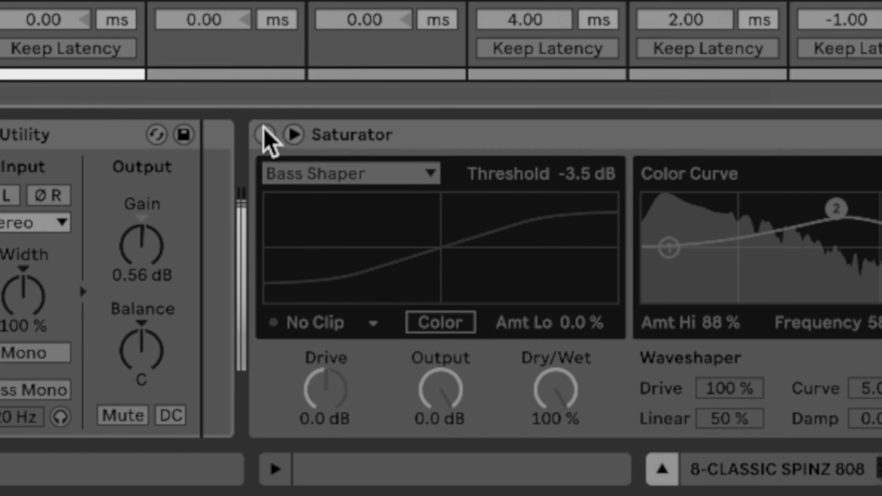
Compare the 808 during playback with Saturator bypassed and active
{"action": "left_click", "coordinate": [265, 135]}
{"action": "left_click", "coordinate": [265, 135]}
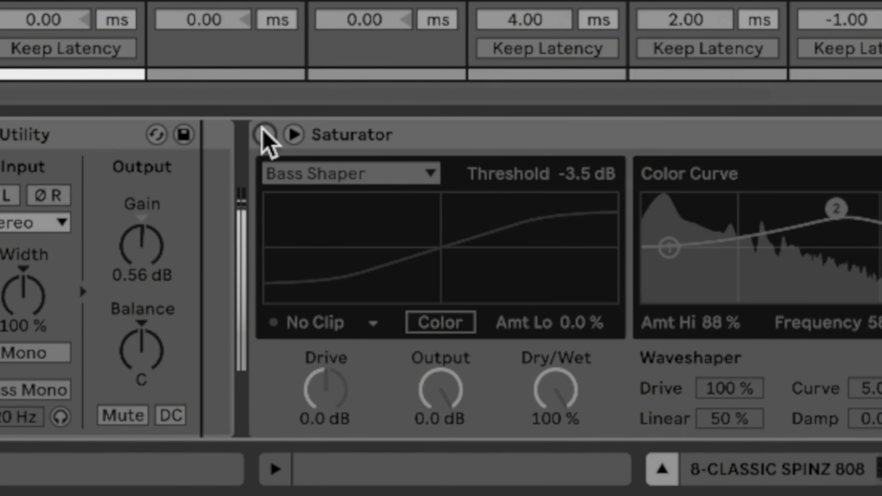
{"action": "left_click", "coordinate": [265, 135]}
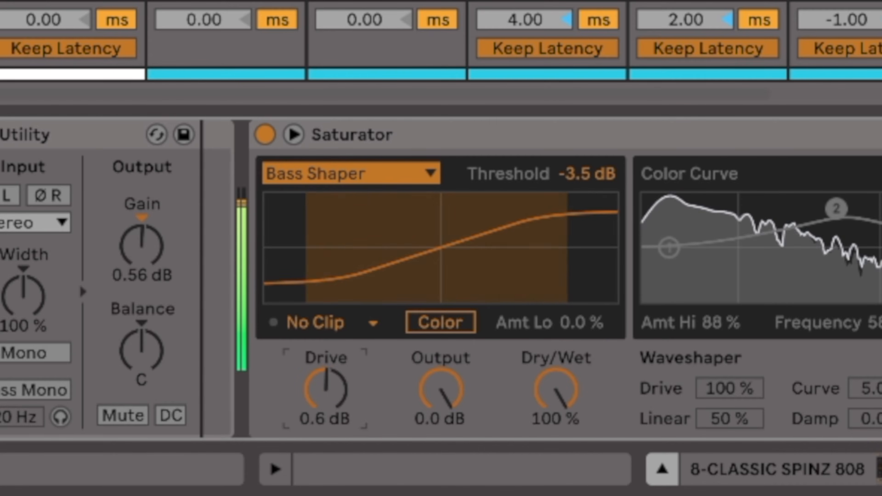
Set Saturator's drive to 4.5 dB and threshold to -11 dB, comparing the sound with the device bypassed
{"action": "left_click_drag", "start_coordinate": [331, 382], "coordinate": [331, 386]}
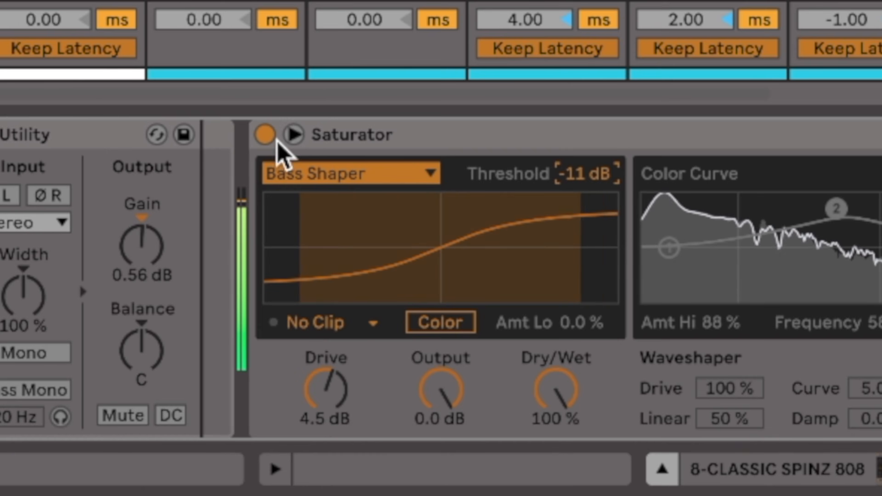
{"action": "left_click", "coordinate": [265, 134]}
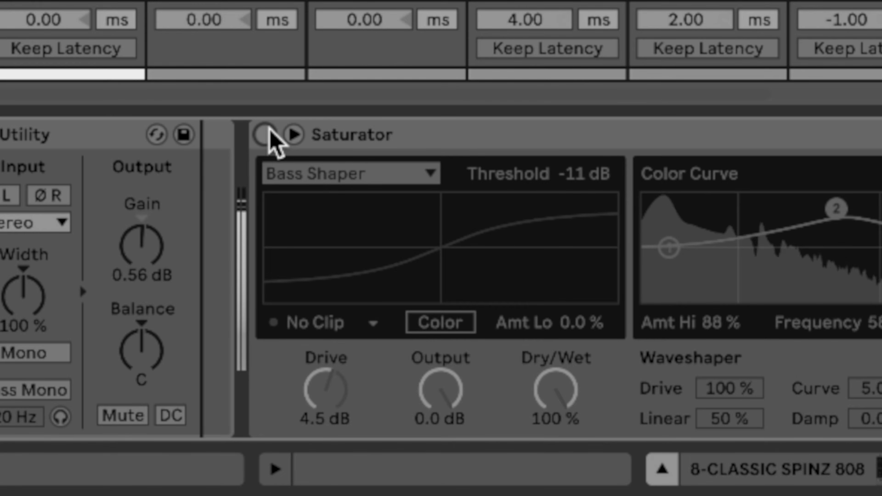
{"action": "left_click", "coordinate": [266, 133]}
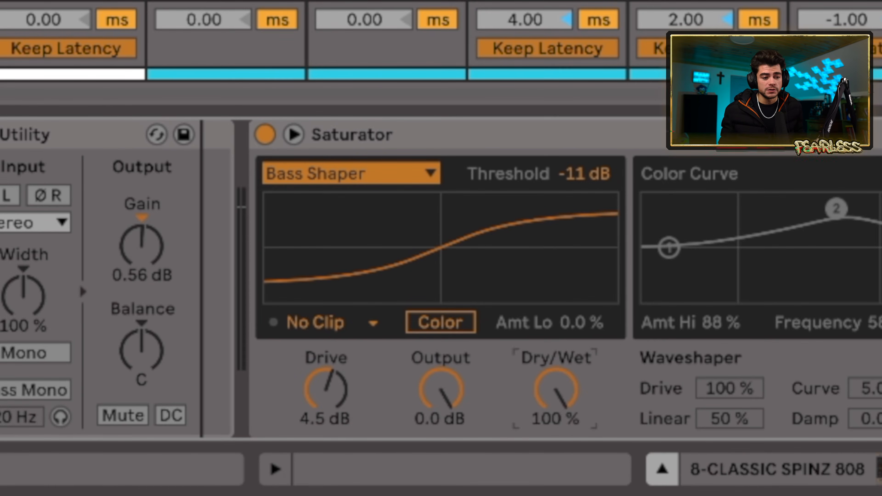
Lower Saturator's dry/wet to 73 % and move the color curve's second point to a lower frequency
{"action": "left_click_drag", "start_coordinate": [556, 389], "coordinate": [556, 457]}
{"action": "left_click_drag", "start_coordinate": [556, 389], "coordinate": [556, 320]}
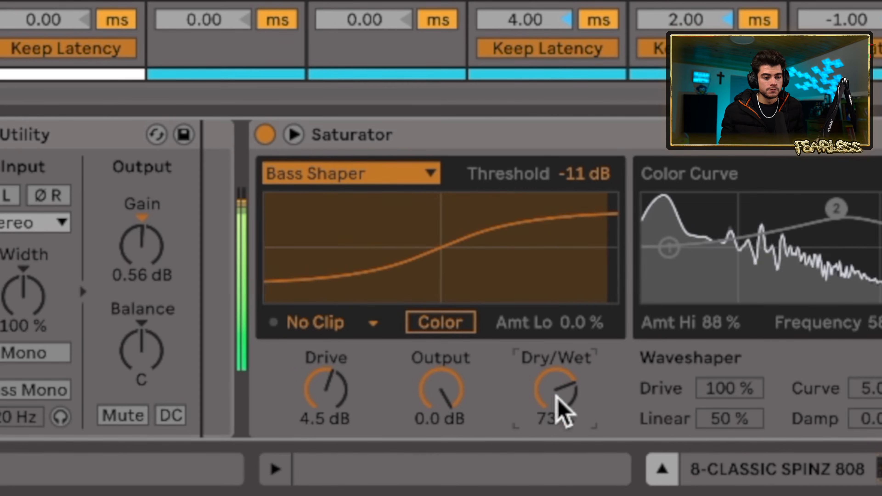
{"action": "left_click", "coordinate": [265, 135]}
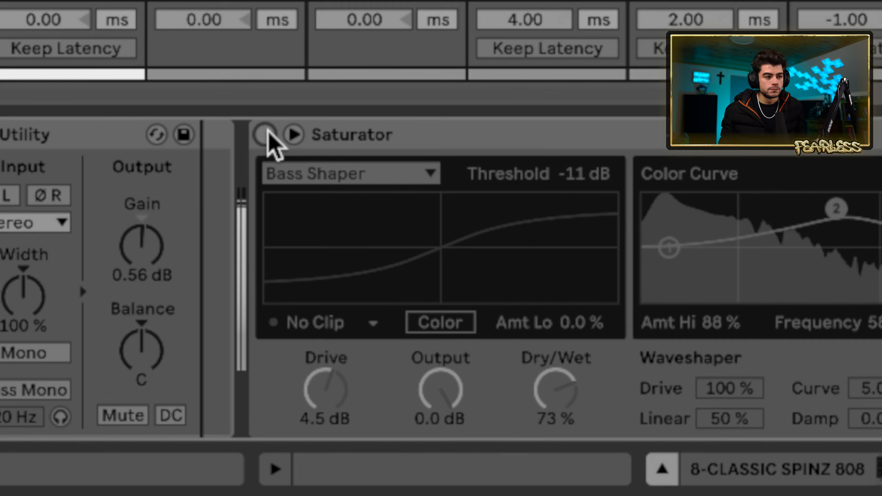
{"action": "left_click", "coordinate": [268, 136]}
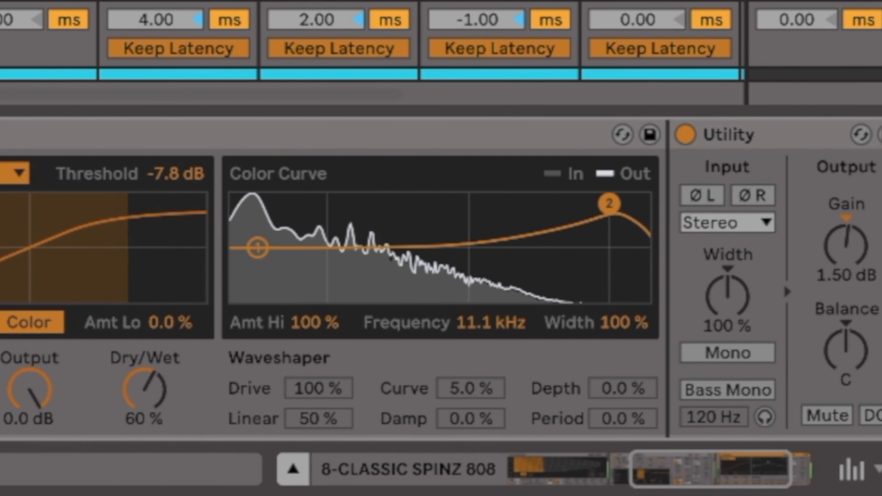
{"action": "left_click_drag", "start_coordinate": [608, 203], "coordinate": [379, 202]}
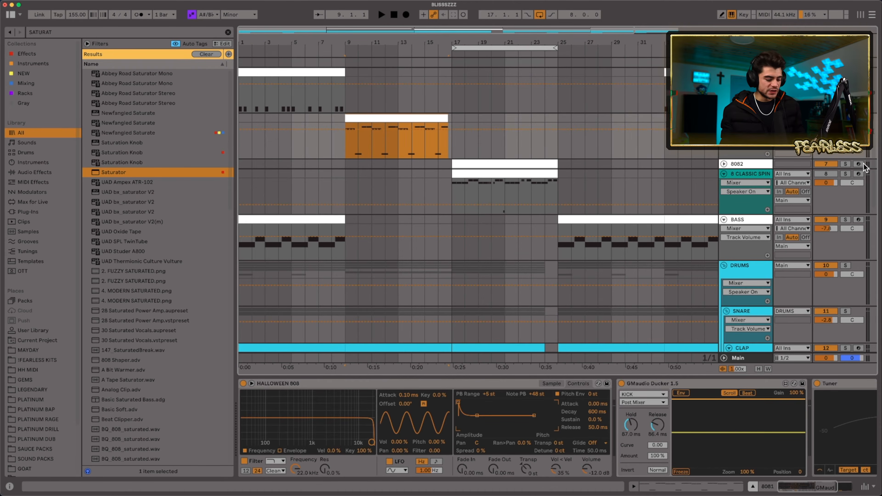
Play the 8081 section in Session View and show the sample of the HALLOWEEN 808 instrument
{"action": "key", "text": "Tab"}
{"action": "key", "text": "space"}
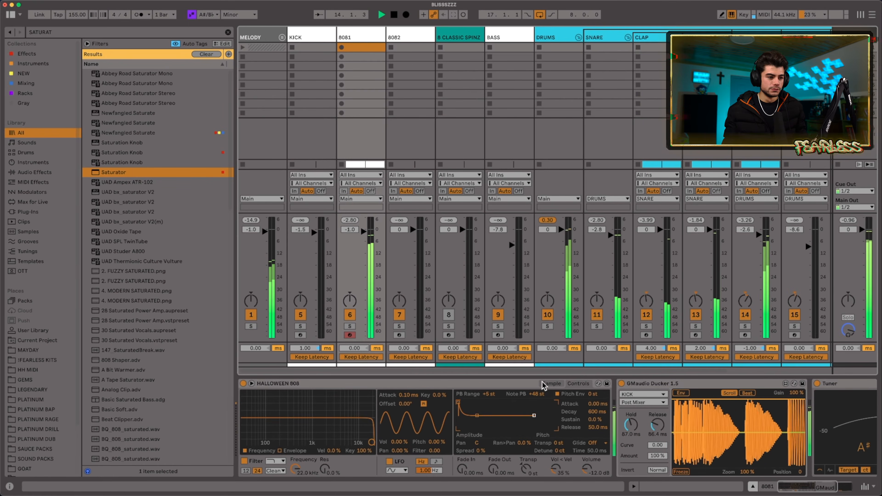
{"action": "left_click", "coordinate": [543, 383]}
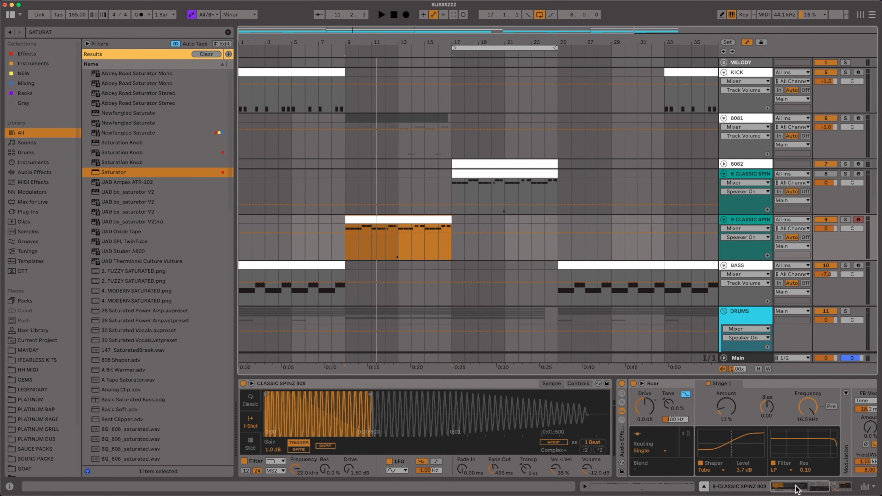
On the 9-CLASSIC SPINZ 808 track, remove the Utility, set Roar's dry/wet to 100 % and turn Saturator off
{"action": "left_click_drag", "start_coordinate": [797, 490], "coordinate": [844, 487]}
{"action": "right_click", "coordinate": [818, 486]}
{"action": "left_click", "coordinate": [680, 471]}
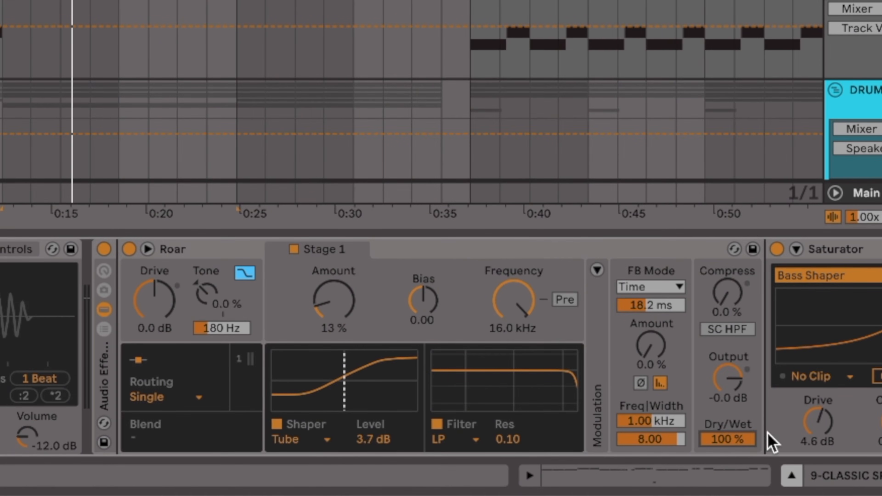
{"action": "left_click", "coordinate": [778, 250]}
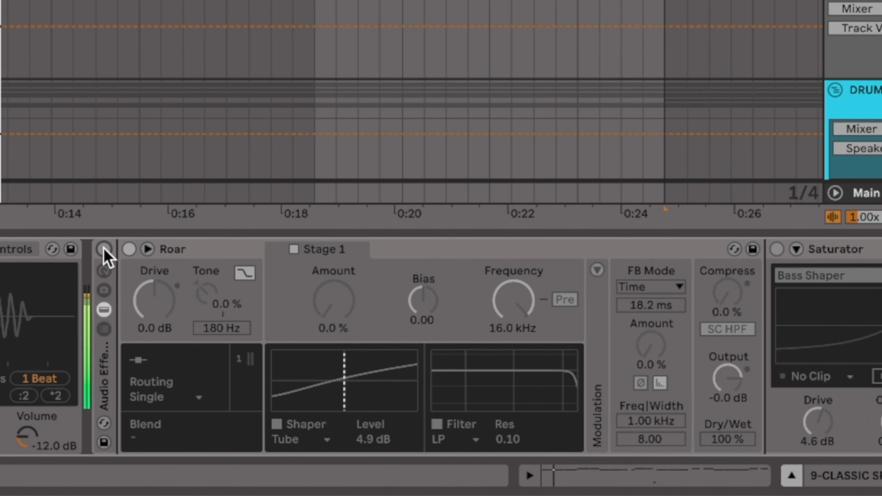
Set Roar's Stage 1 shaper to Noise Injection with 26 % amount and 0.0 dB level, and switch its routing to Serial
{"action": "left_click_drag", "start_coordinate": [373, 440], "coordinate": [374, 426]}
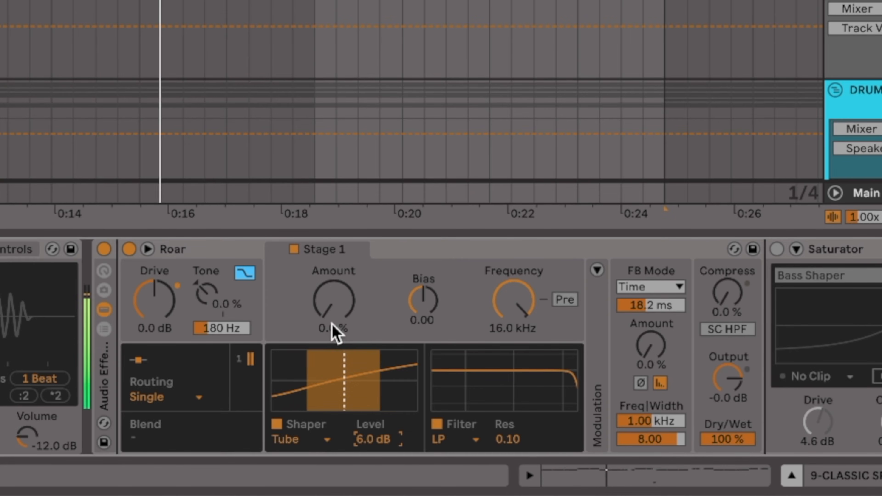
{"action": "left_click", "coordinate": [321, 439]}
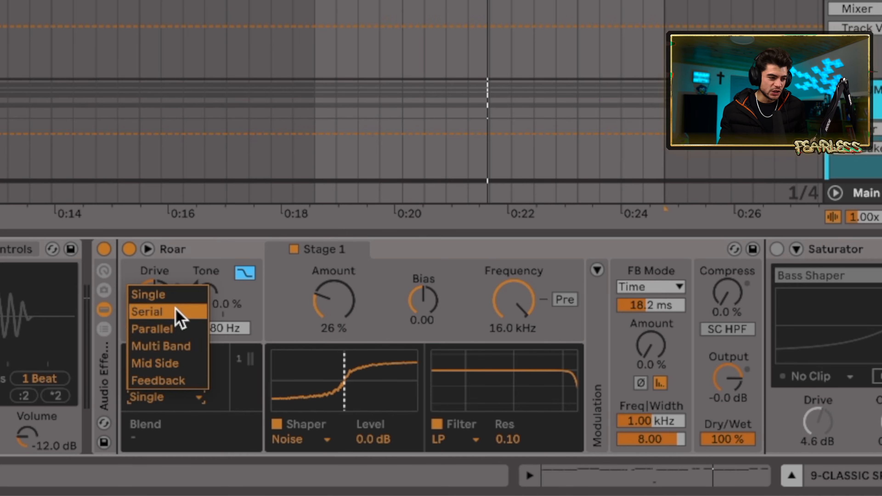
{"action": "left_click", "coordinate": [173, 311]}
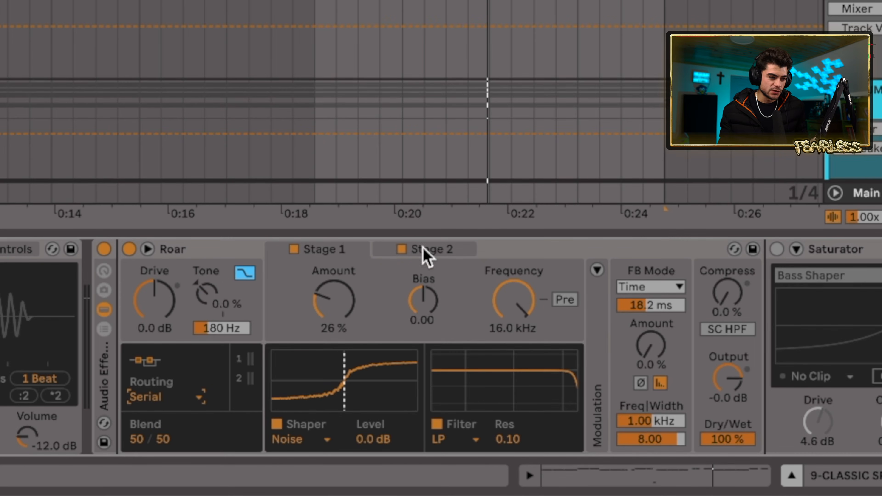
Set Roar's Stage 2 shaper to Noise Injection and try different Tone amounts during playback
{"action": "left_click", "coordinate": [300, 438]}
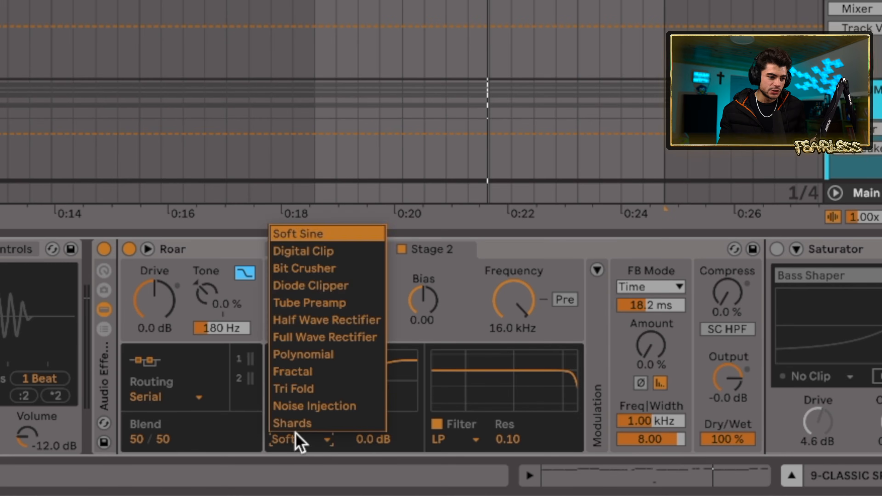
{"action": "left_click", "coordinate": [308, 404]}
{"action": "key", "text": "space"}
{"action": "left_click_drag", "start_coordinate": [207, 294], "coordinate": [207, 277]}
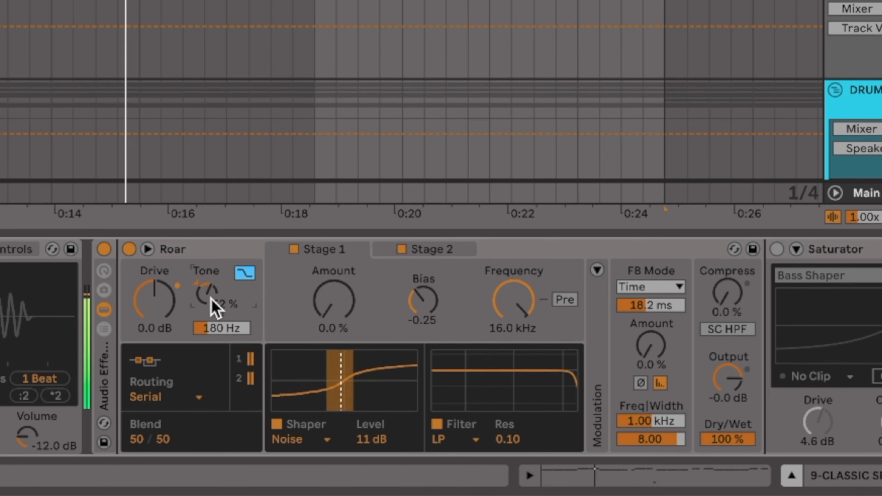
{"action": "left_click_drag", "start_coordinate": [207, 294], "coordinate": [207, 301]}
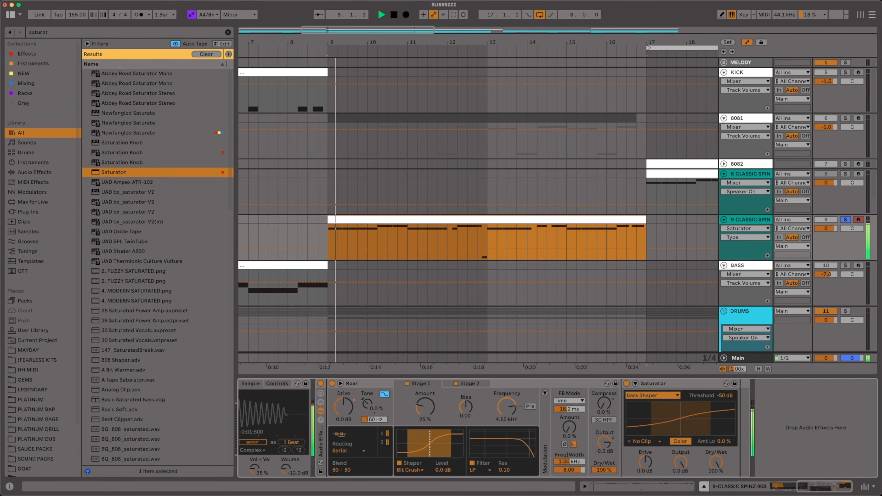
Set Saturator's threshold to -11 dB and drive to 3.4 dB, and lower Roar's Stage 1 amount to 20 %
{"action": "left_click_drag", "start_coordinate": [725, 395], "coordinate": [725, 357]}
{"action": "left_click_drag", "start_coordinate": [541, 276], "coordinate": [541, 298]}
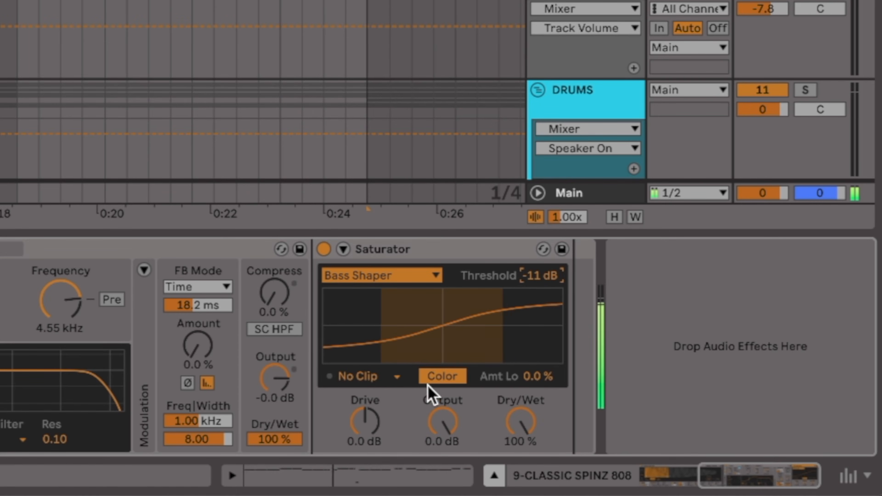
{"action": "mouse_move", "coordinate": [365, 421]}
{"action": "left_mouse_down"}
{"action": "mouse_move", "coordinate": [365, 399]}
{"action": "mouse_move", "coordinate": [364, 407]}
{"action": "left_mouse_up"}
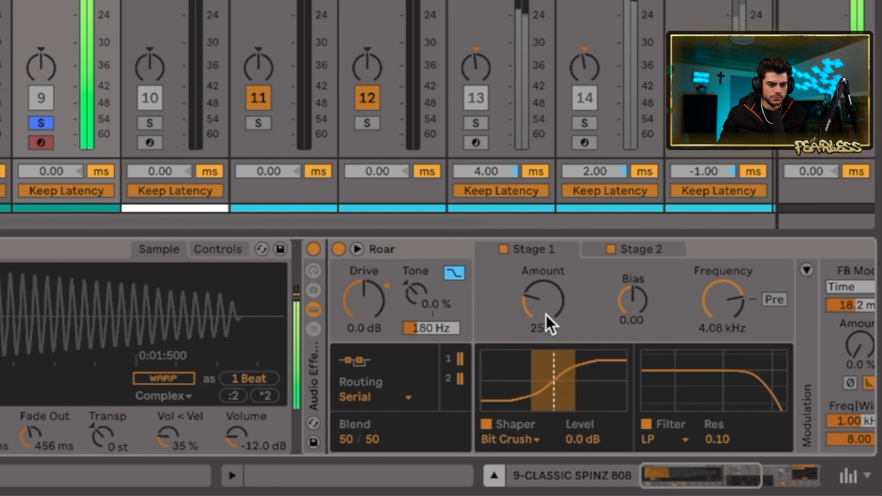
{"action": "left_click_drag", "start_coordinate": [546, 316], "coordinate": [540, 303]}
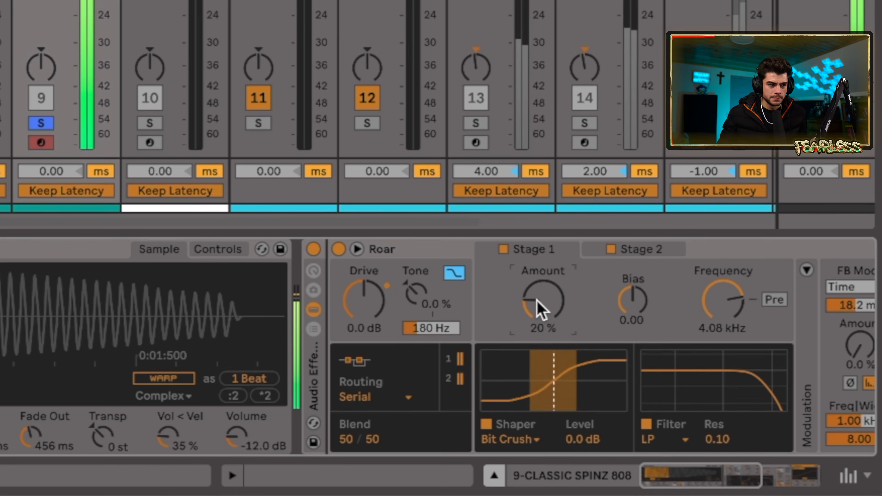
Raise Saturator's drive to 5.1 dB and its threshold to -3.1 dB
{"action": "left_click", "coordinate": [712, 484]}
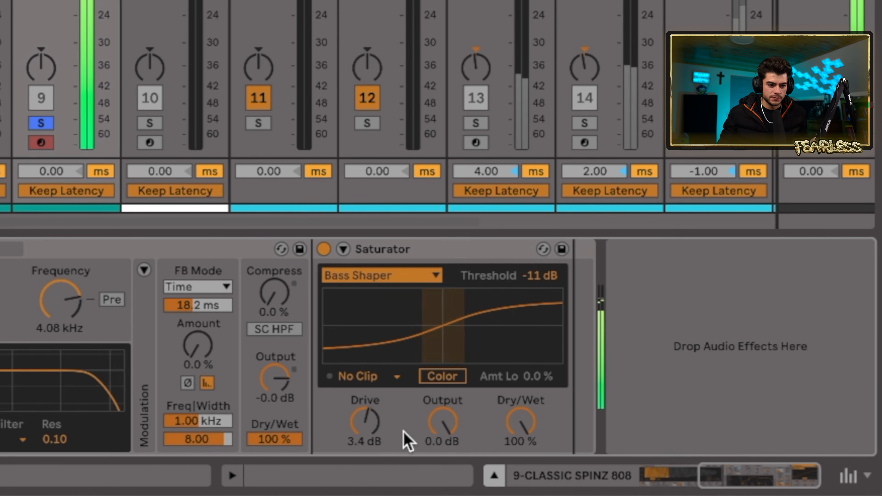
{"action": "left_click_drag", "start_coordinate": [364, 422], "coordinate": [364, 417]}
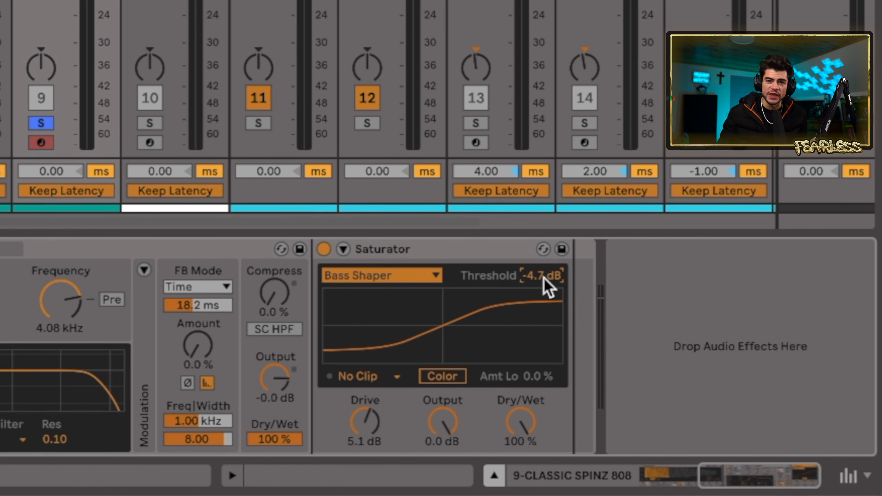
{"action": "mouse_move", "coordinate": [549, 298]}
{"action": "left_mouse_down"}
{"action": "mouse_move", "coordinate": [549, 281]}
{"action": "mouse_move", "coordinate": [548, 292]}
{"action": "left_mouse_up"}
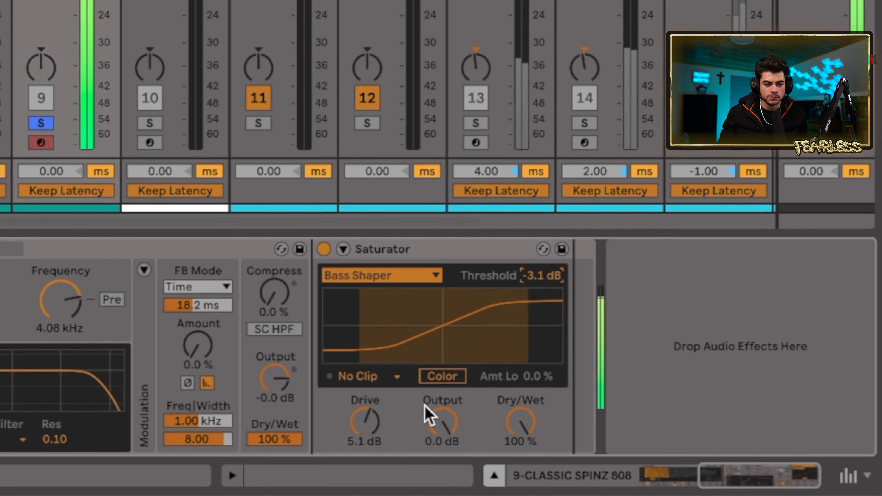
Bypass and re-enable Saturator to compare the sound, and set its threshold to -5.5 dB and drive to 2.9 dB
{"action": "left_click", "coordinate": [371, 419]}
{"action": "left_click", "coordinate": [324, 252]}
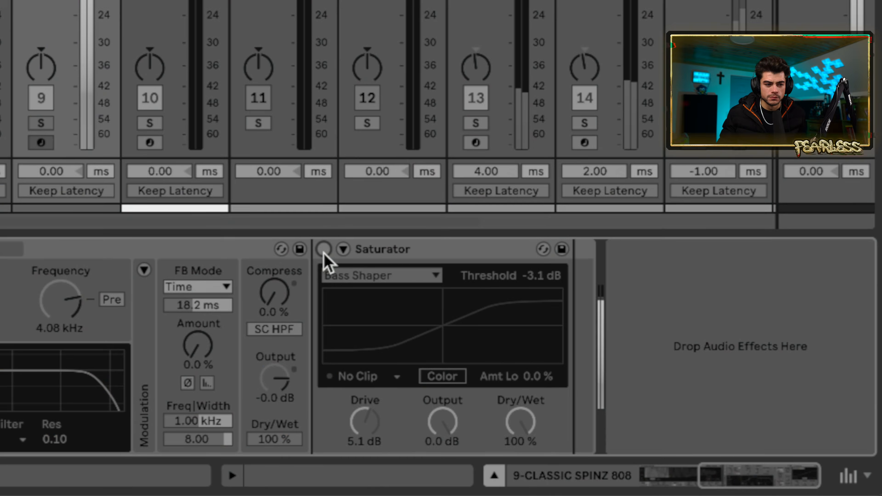
{"action": "left_click", "coordinate": [325, 252]}
{"action": "left_click_drag", "start_coordinate": [553, 284], "coordinate": [553, 291]}
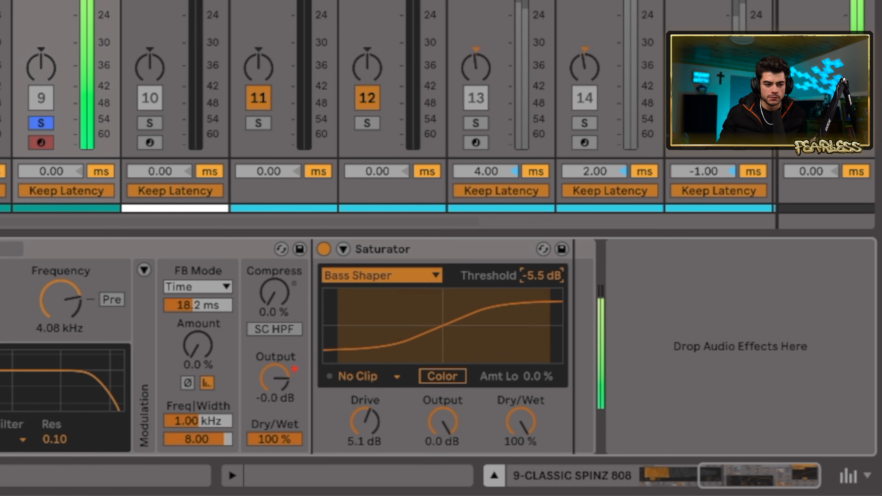
{"action": "left_click_drag", "start_coordinate": [365, 420], "coordinate": [364, 427]}
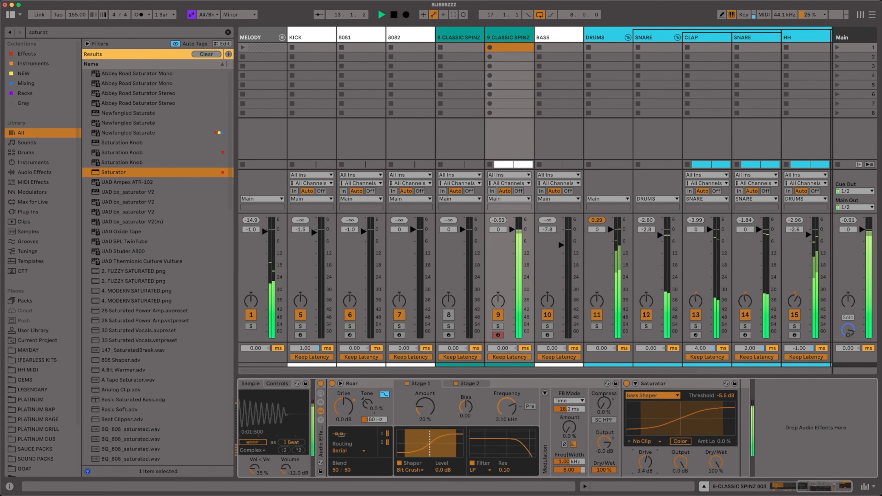
{"action": "left_click_drag", "start_coordinate": [648, 463], "coordinate": [647, 464]}
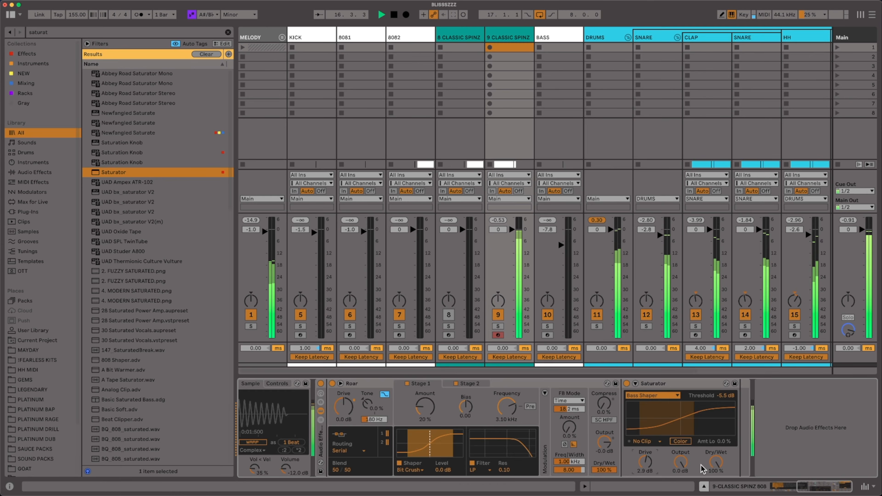
Raise Roar's Stage 1 Bit Crush amount to 52 % and try adjusting the stage's filter frequency and level
{"action": "left_click_drag", "start_coordinate": [424, 407], "coordinate": [424, 396]}
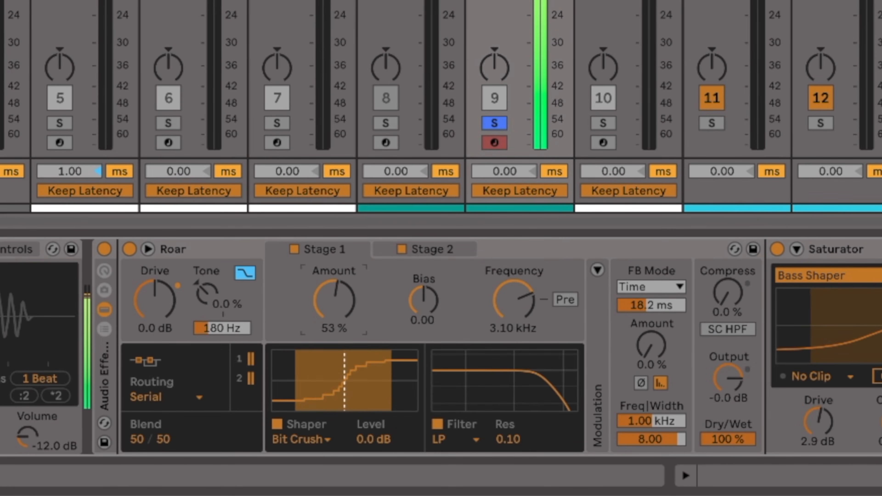
{"action": "left_click_drag", "start_coordinate": [334, 299], "coordinate": [334, 301]}
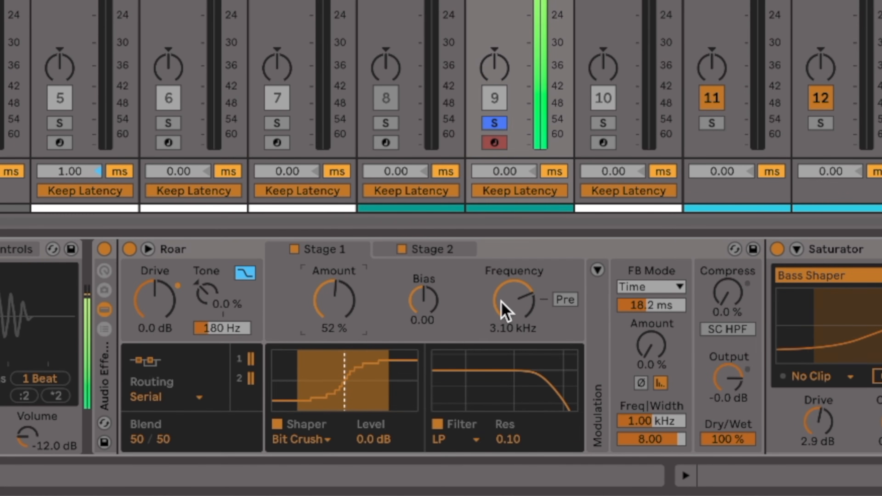
{"action": "mouse_move", "coordinate": [504, 321]}
{"action": "left_mouse_down"}
{"action": "mouse_move", "coordinate": [504, 335]}
{"action": "mouse_move", "coordinate": [504, 321]}
{"action": "left_mouse_up"}
{"action": "mouse_move", "coordinate": [371, 439]}
{"action": "left_mouse_down"}
{"action": "mouse_move", "coordinate": [371, 454]}
{"action": "mouse_move", "coordinate": [371, 439]}
{"action": "left_mouse_up"}
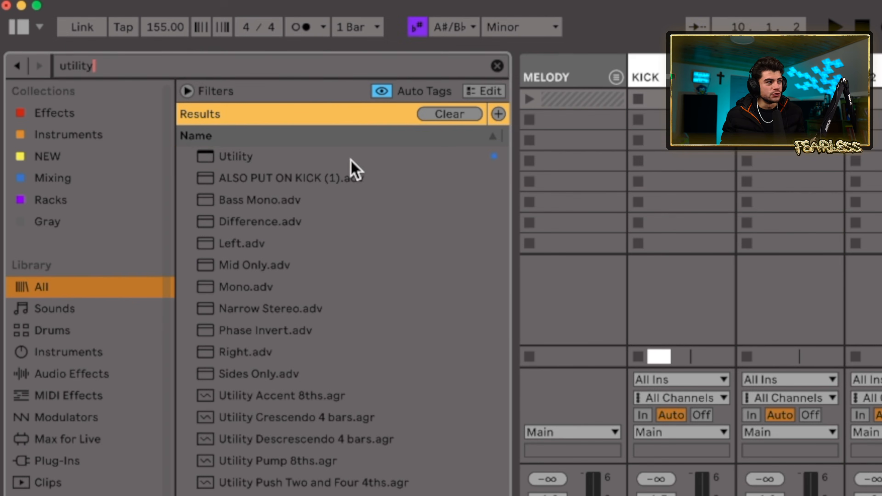
Add a Utility set to Mono on the 9-CLASSIC SPINZ 808 track and move it into the effect rack directly after Saturator
{"action": "left_click", "coordinate": [244, 39]}
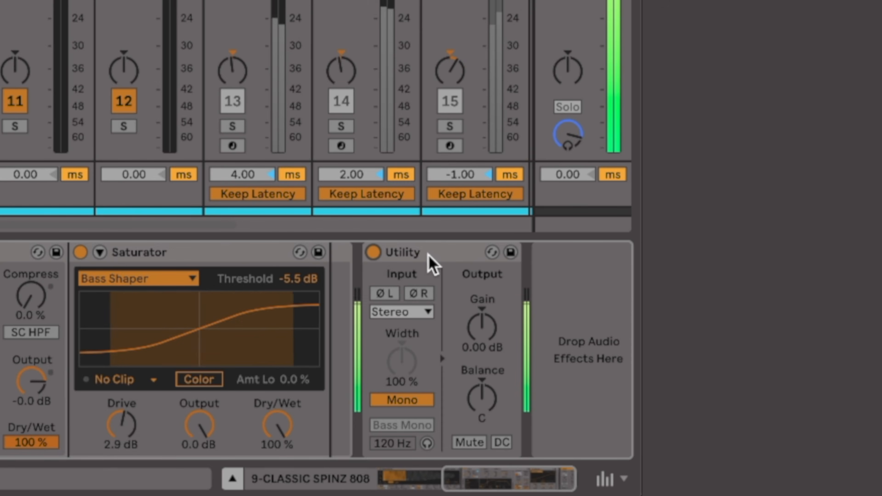
{"action": "left_click_drag", "start_coordinate": [428, 255], "coordinate": [329, 272]}
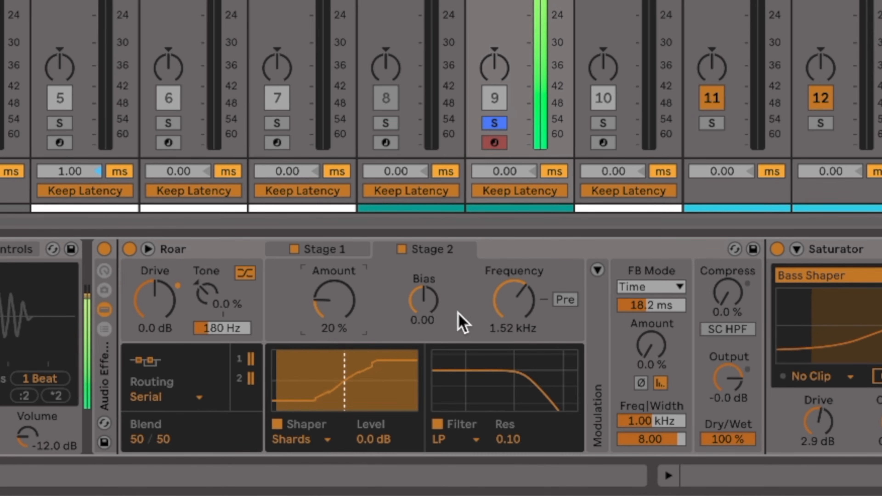
Open Roar's Stage 2 filter frequency to 20.0 kHz and change the stage's shaper to Digital Clip
{"action": "left_click_drag", "start_coordinate": [514, 300], "coordinate": [533, 308]}
{"action": "left_click", "coordinate": [292, 440]}
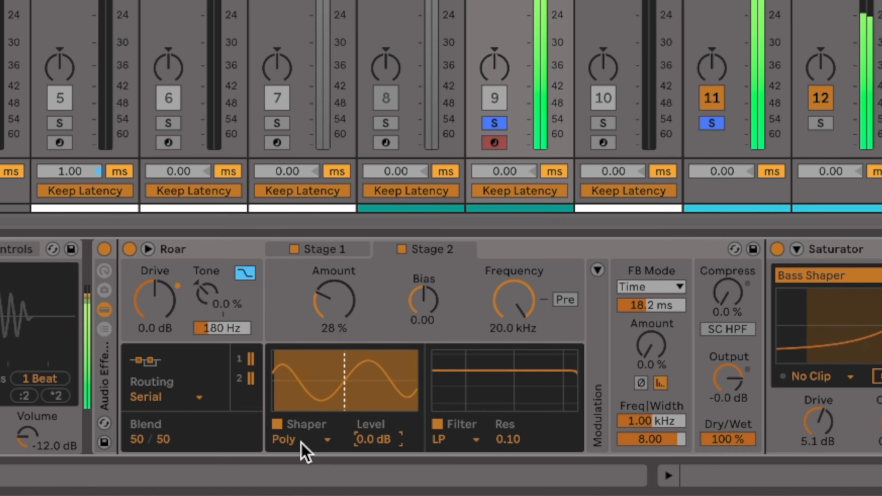
{"action": "left_click", "coordinate": [293, 441]}
{"action": "left_click", "coordinate": [317, 249]}
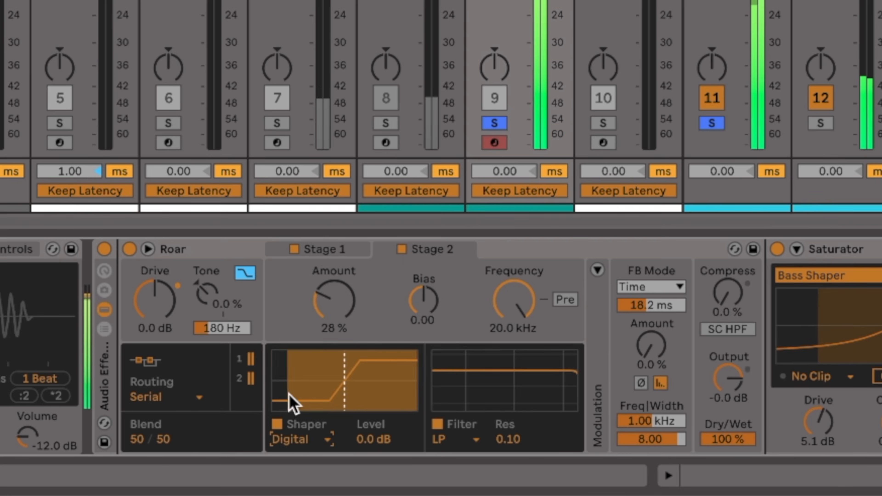
{"action": "left_click", "coordinate": [304, 442]}
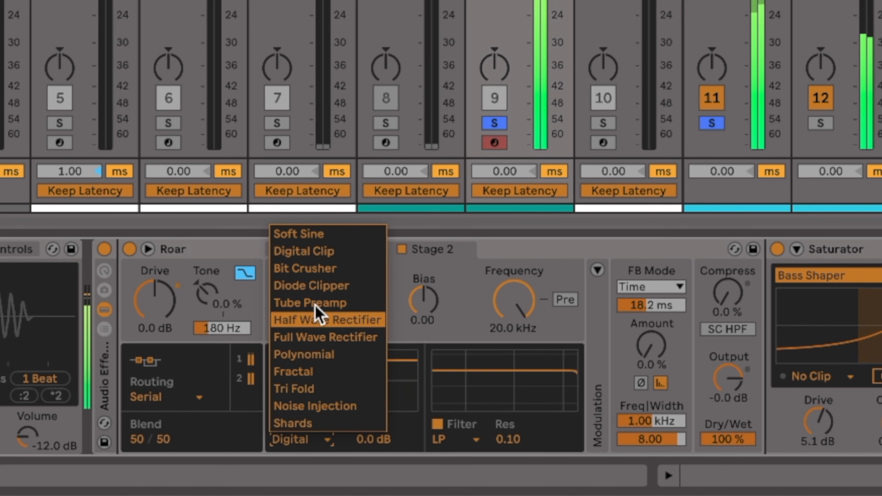
{"action": "left_click", "coordinate": [463, 298]}
Set Saturator's threshold to -18 dB, drive to 4.0 dB and dry/wet to 100 %
{"action": "left_click_drag", "start_coordinate": [379, 314], "coordinate": [379, 293]}
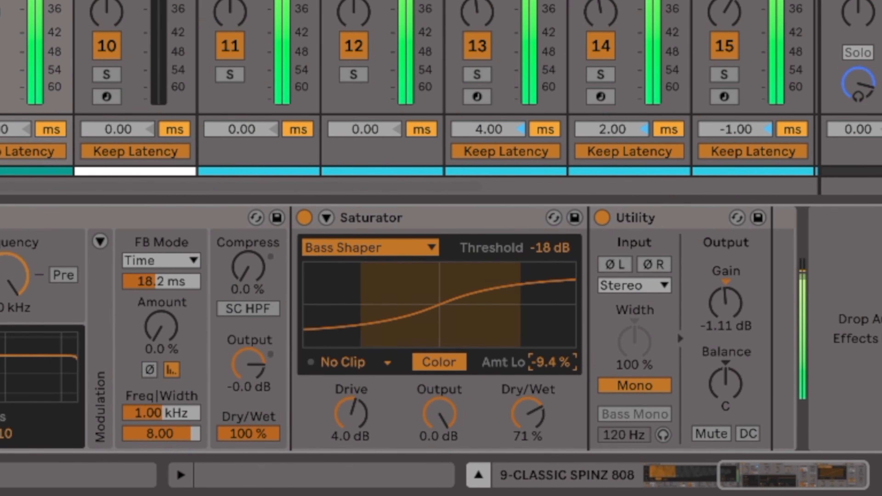
{"action": "left_click_drag", "start_coordinate": [541, 401], "coordinate": [542, 387]}
Switch Roar's routing to Parallel and lower the Stage 1 Tube shaper's amount to 0.0 %
{"action": "left_click", "coordinate": [142, 386]}
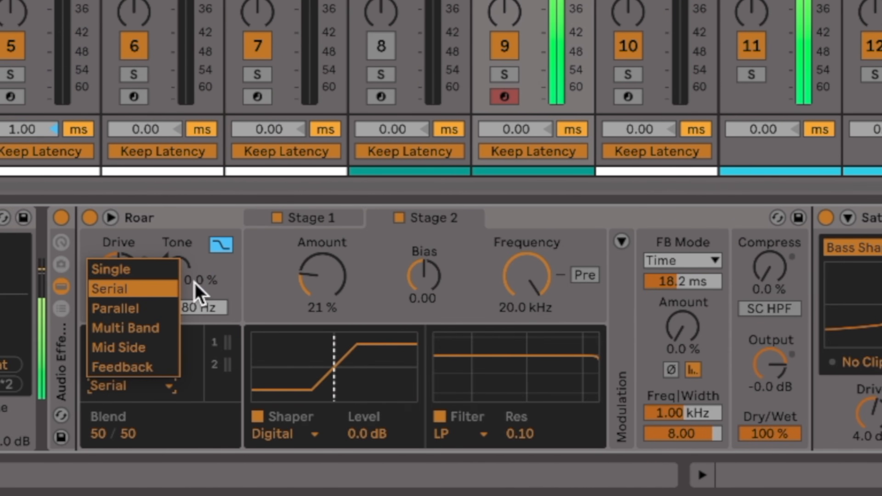
{"action": "left_click", "coordinate": [153, 307]}
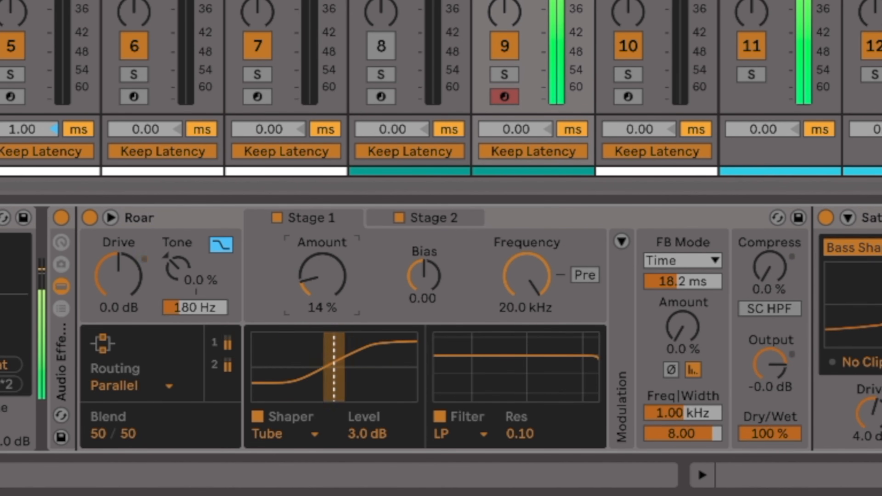
{"action": "left_click_drag", "start_coordinate": [322, 277], "coordinate": [323, 299]}
Raise Roar's Tone to 16 % and fine-tune it during playback
{"action": "left_click_drag", "start_coordinate": [179, 269], "coordinate": [179, 261]}
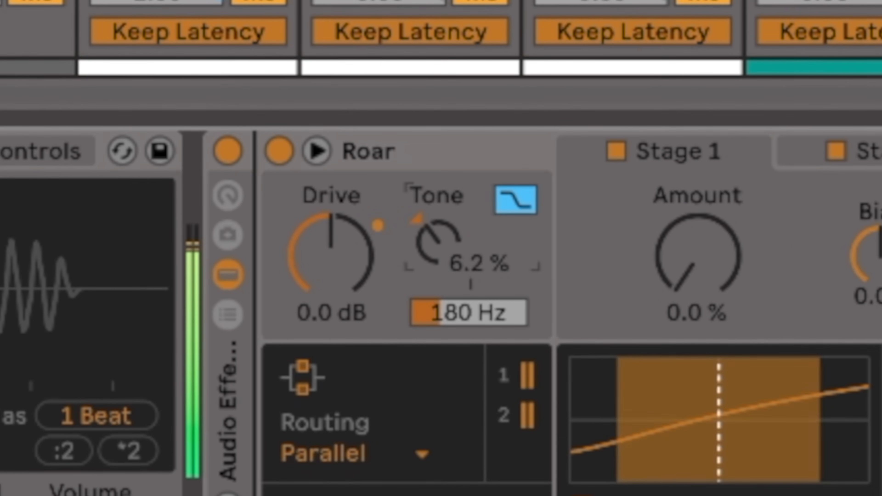
{"action": "left_click_drag", "start_coordinate": [438, 241], "coordinate": [439, 228]}
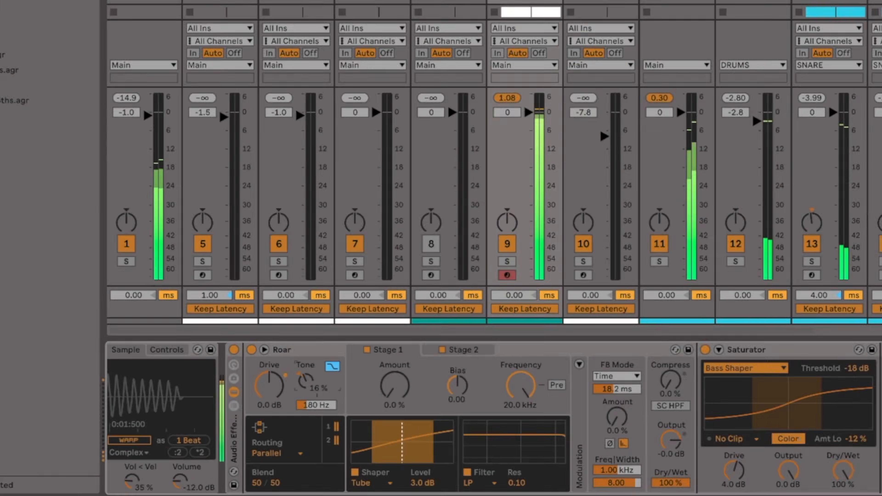
{"action": "left_click_drag", "start_coordinate": [306, 381], "coordinate": [306, 387]}
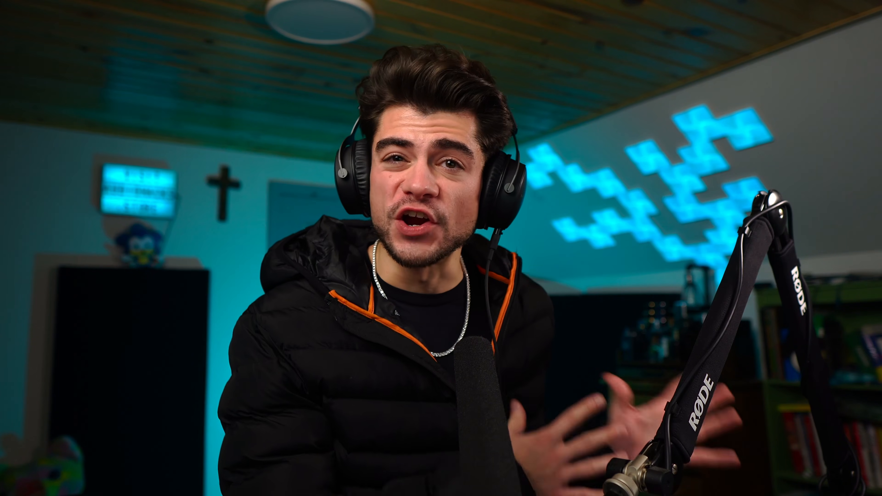